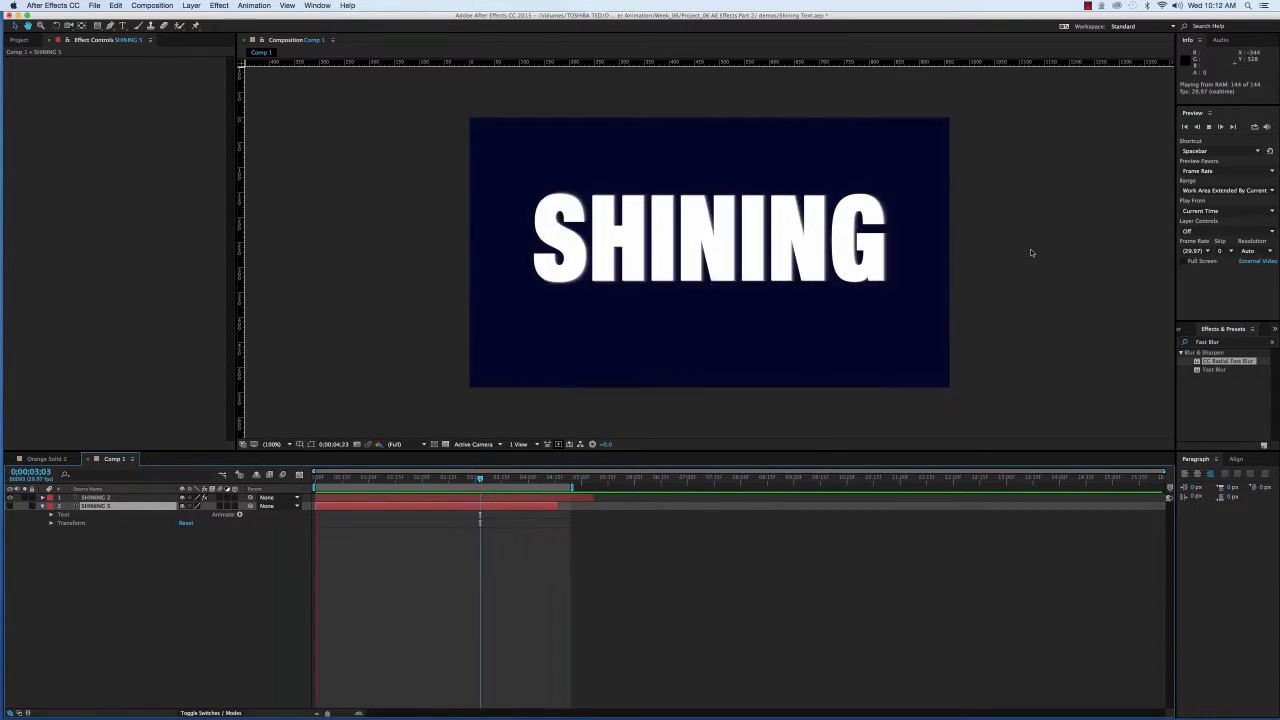
Show the SHINING 5 text layer instead of SHINING 2 and apply the CC Radial Fast Blur effect to it.
key("space")
key("Home")
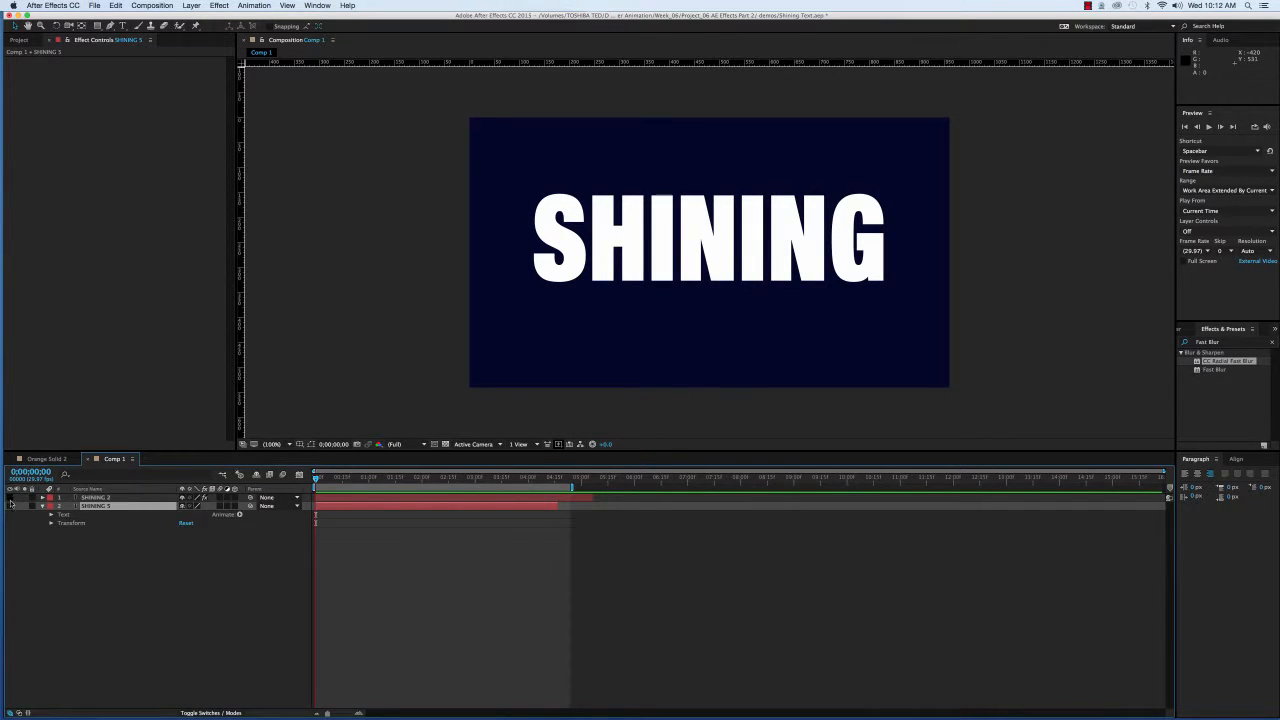
left_click(10, 506)
left_click(10, 506)
left_click_drag(1197, 362, 710, 239)
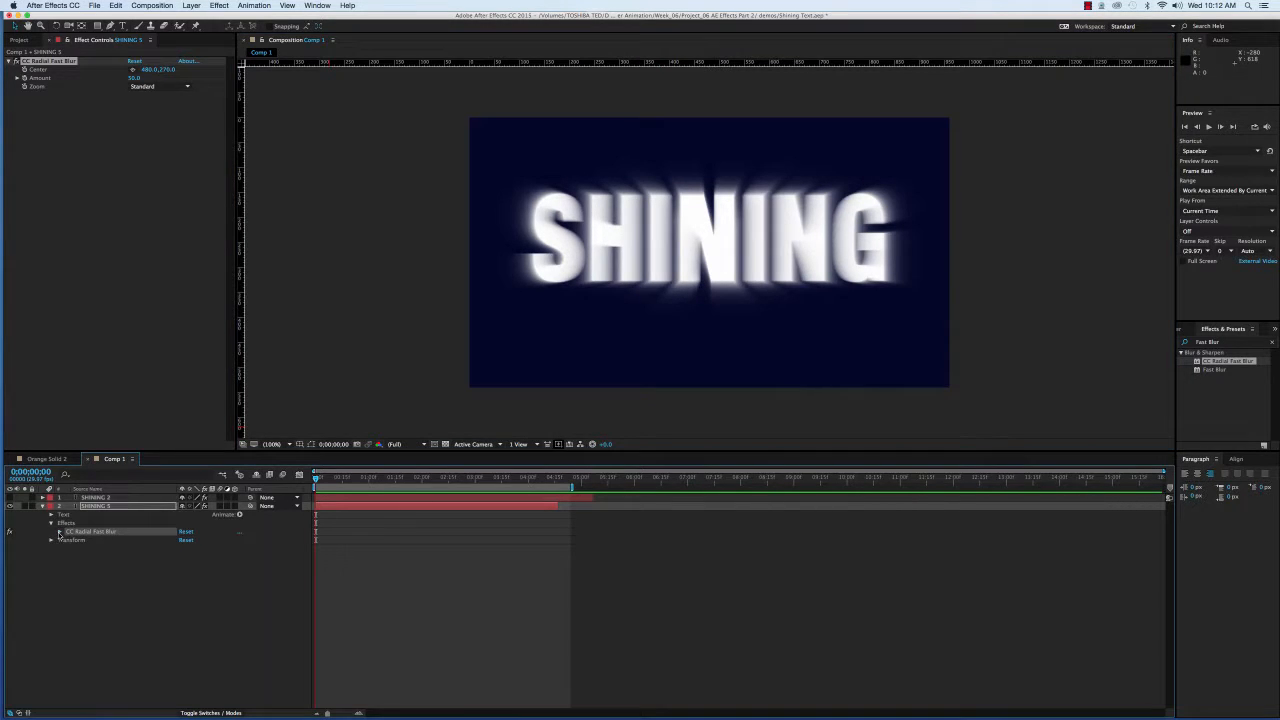
Start keyframing the blur's Amount at the composition's start with a value of 0.
left_click(58, 532)
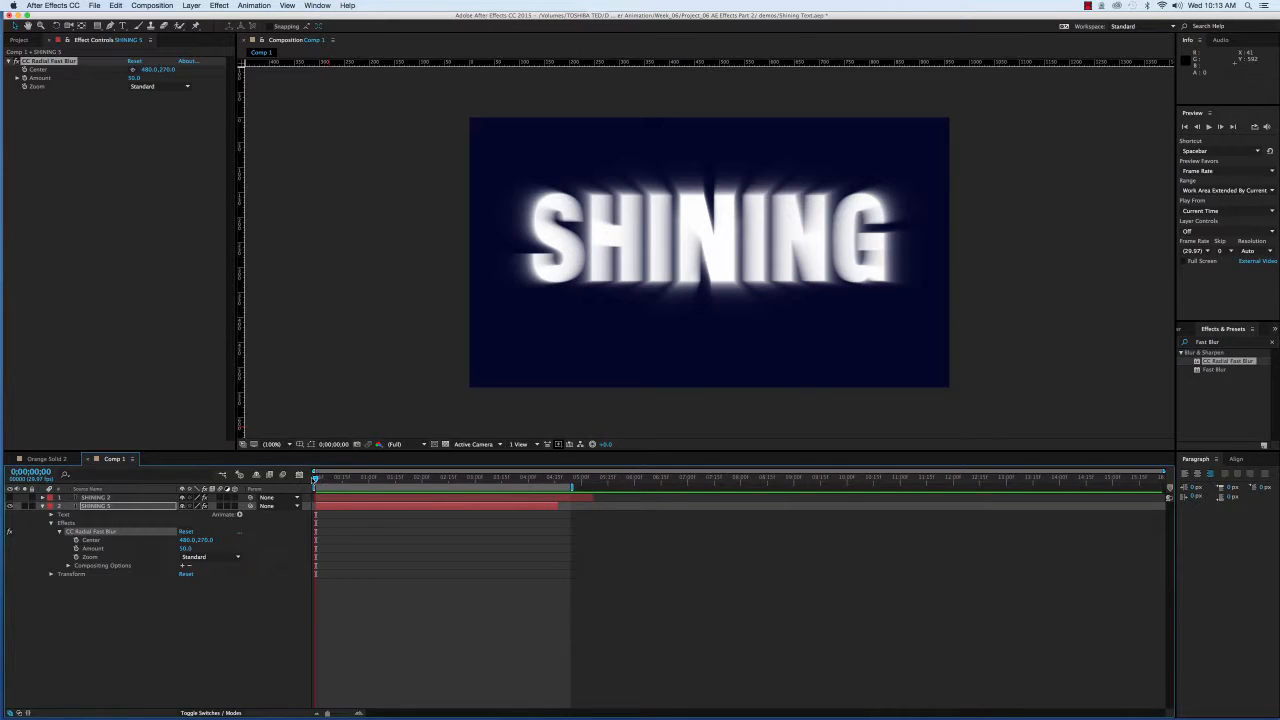
left_click(76, 549)
left_click_drag(186, 549, 155, 549)
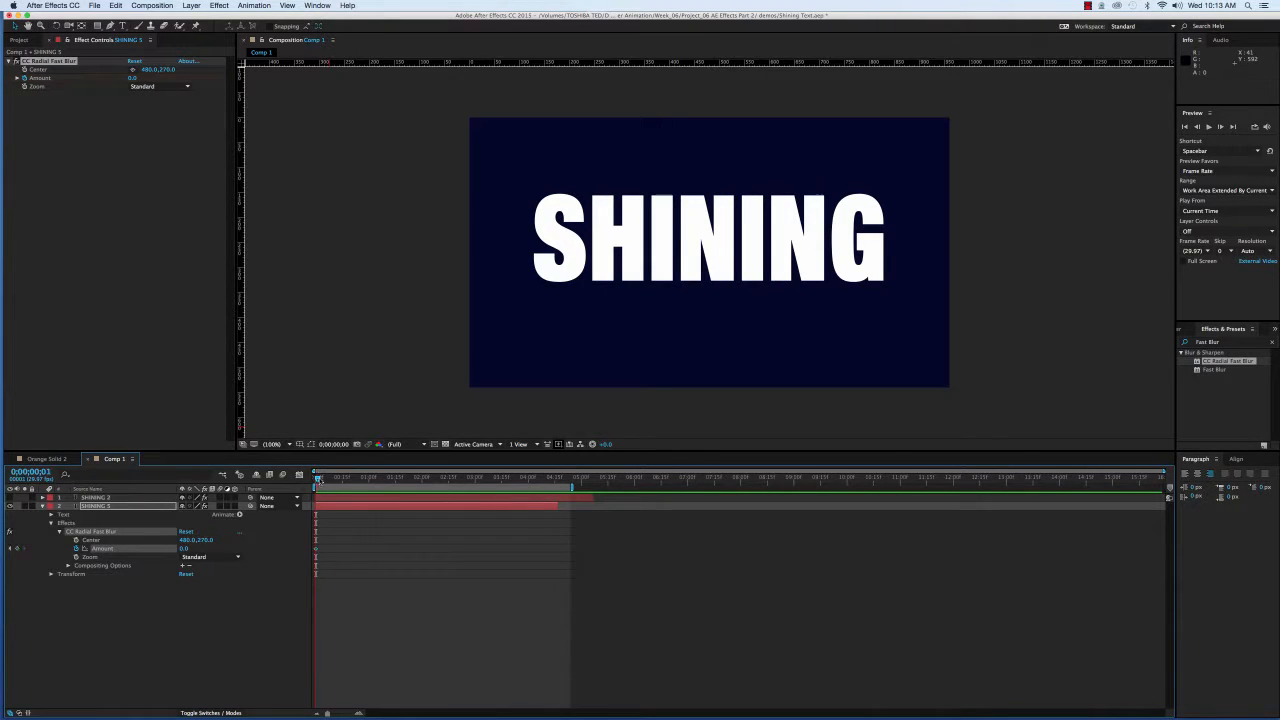
Add an Amount keyframe for the radial blur at 0;00;00;15 with a value of 75.
left_click_drag(337, 478, 343, 481)
left_click(17, 549)
left_click(181, 549)
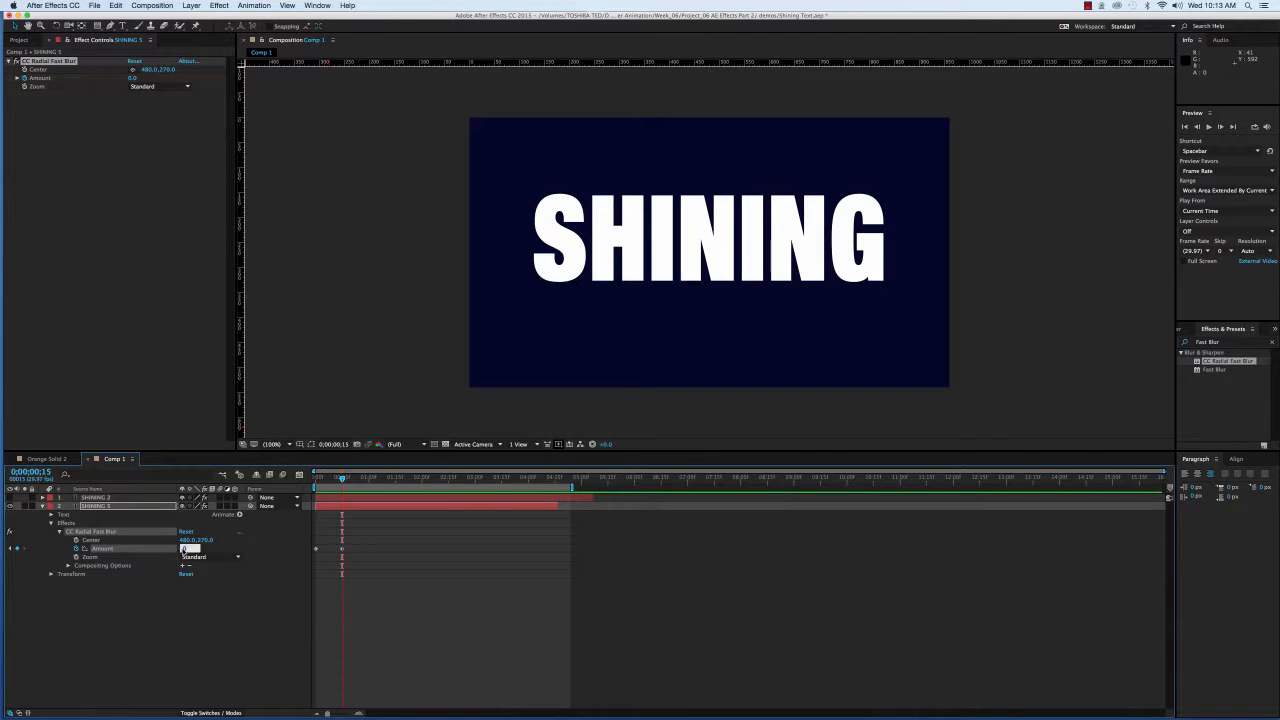
type("5")
key("Return")
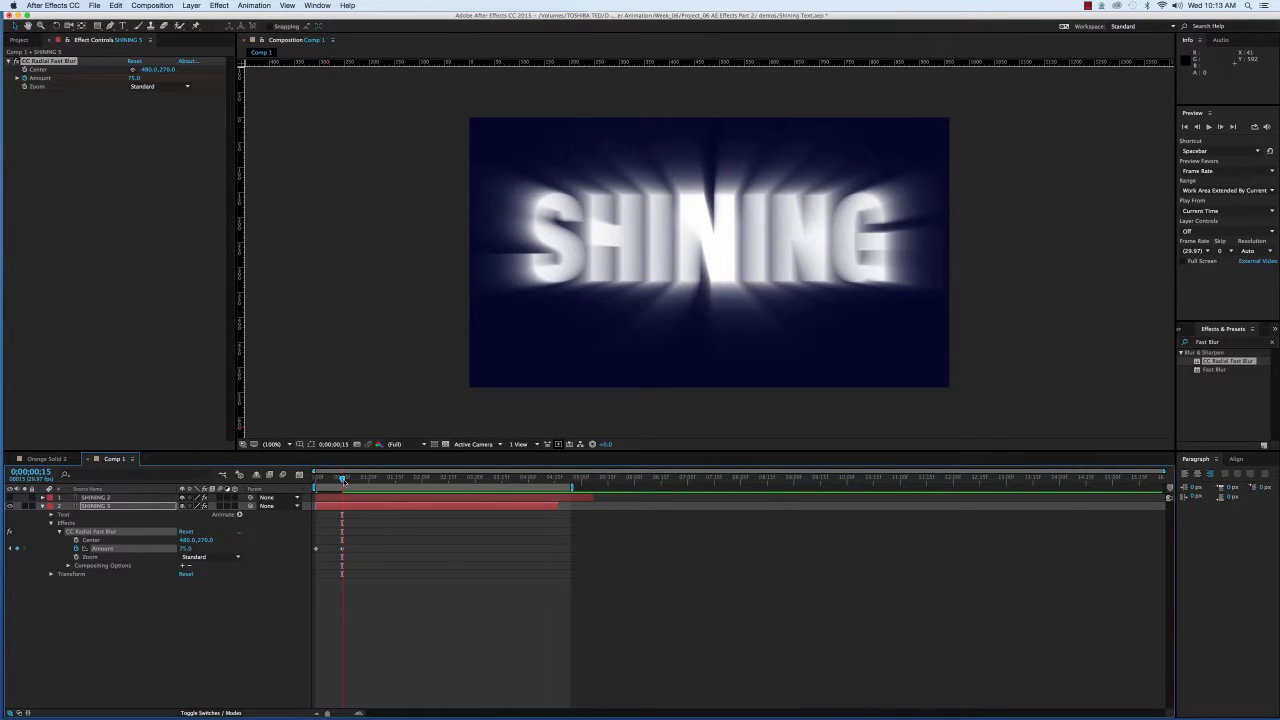
Add an Amount keyframe for the radial blur at 0;00;01;15 with a value of 85.
left_click_drag(343, 480, 397, 489)
left_click(184, 549)
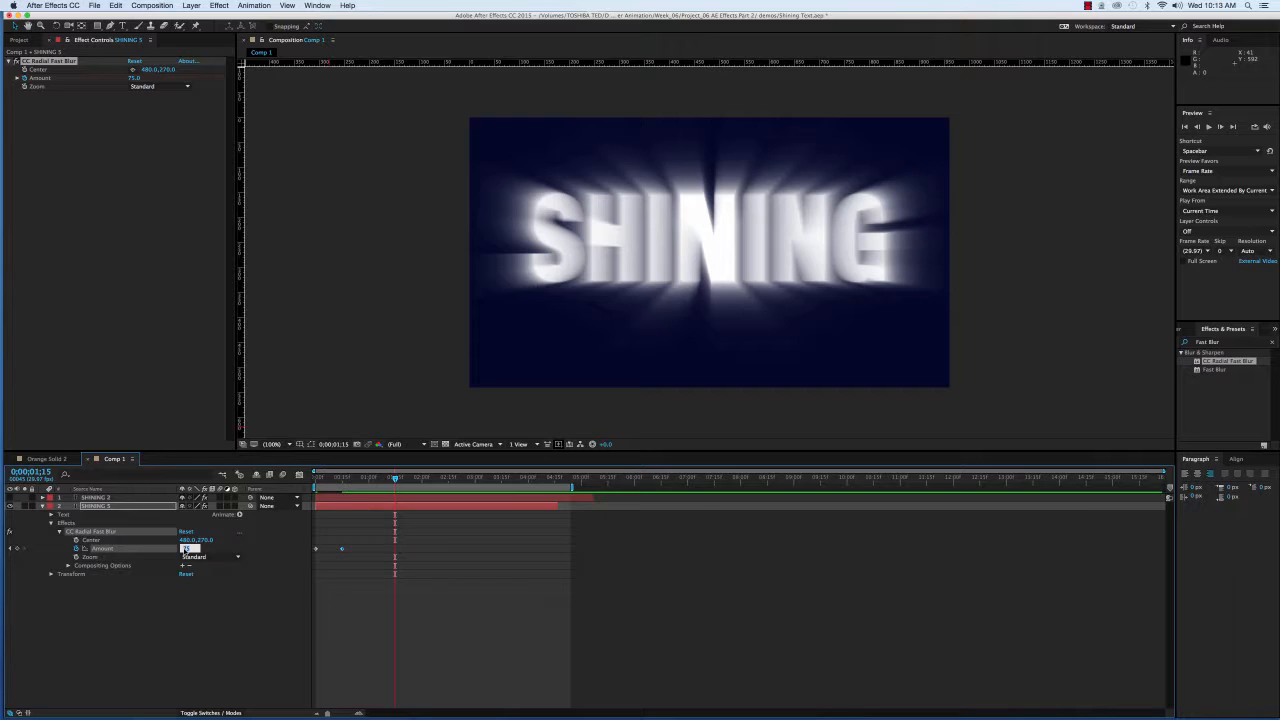
type("85")
key("Tab")
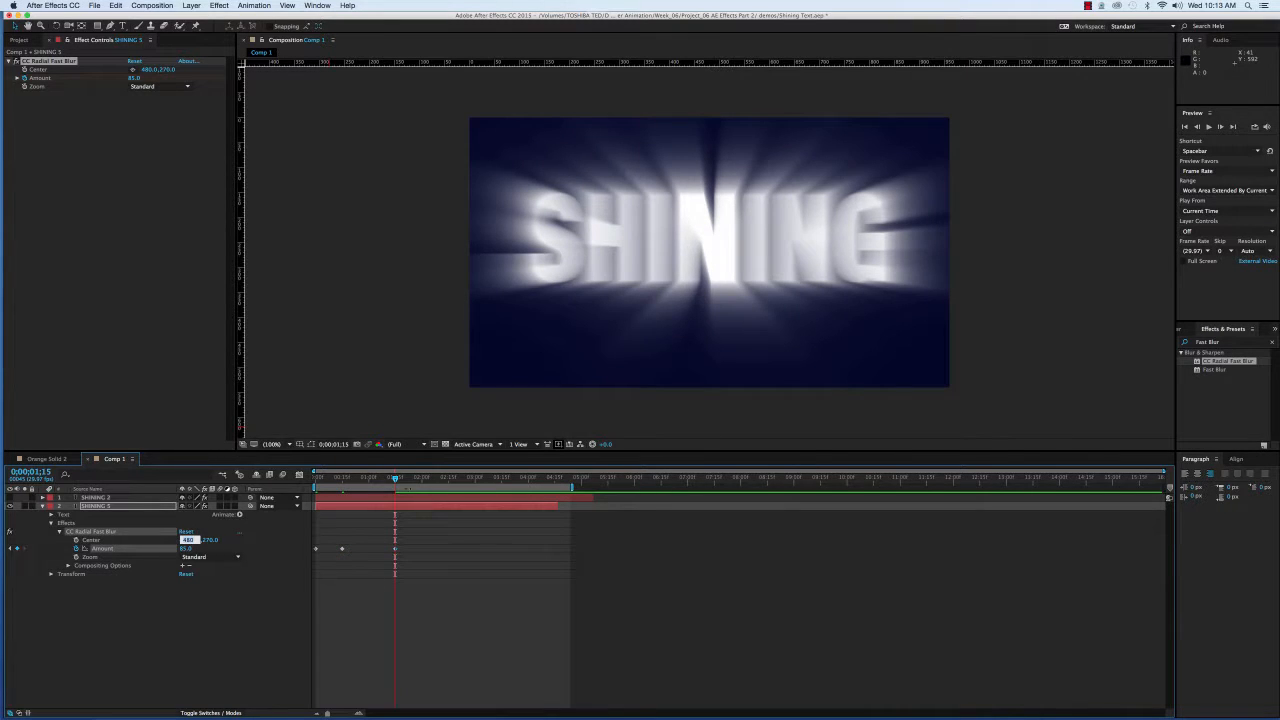
Add an Amount keyframe for the radial blur at 0;00;02;13 with a value of 70.
left_click_drag(396, 479, 436, 487)
left_click(185, 549)
type("5")
key("Tab")
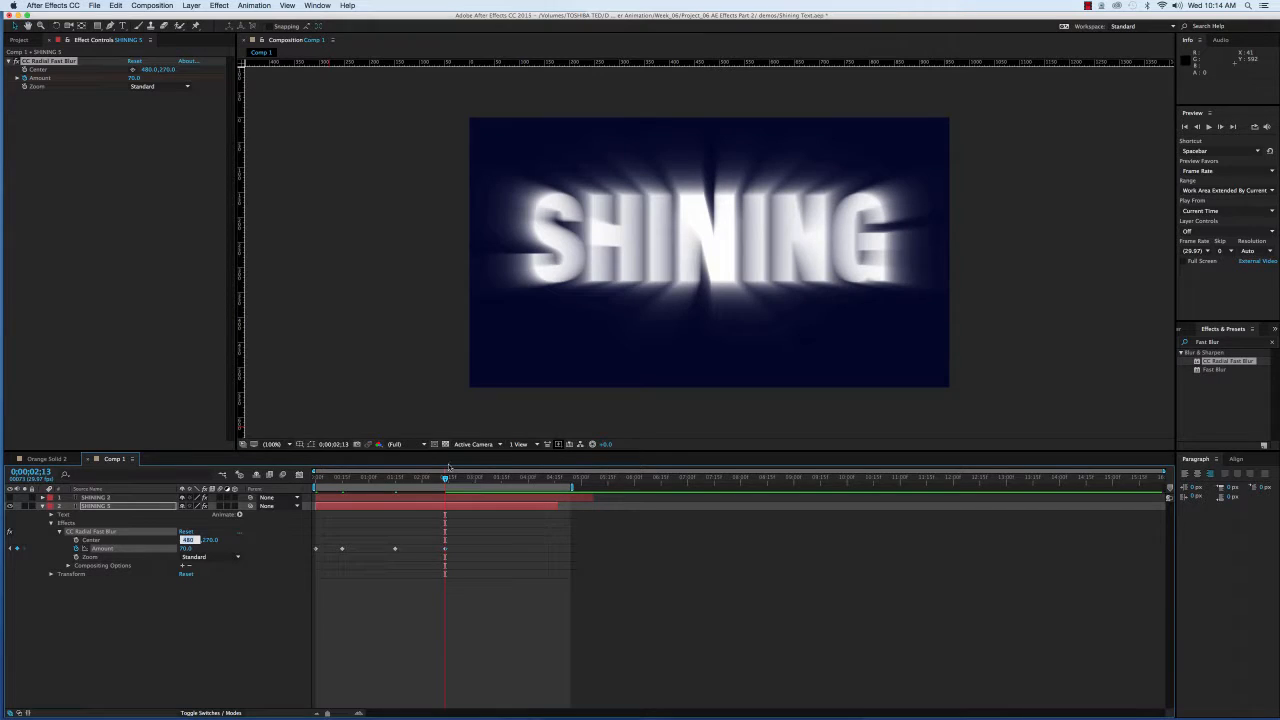
Add an Amount keyframe for the radial blur at 0;00;03;07 with a value of 95.
left_click_drag(445, 478, 487, 485)
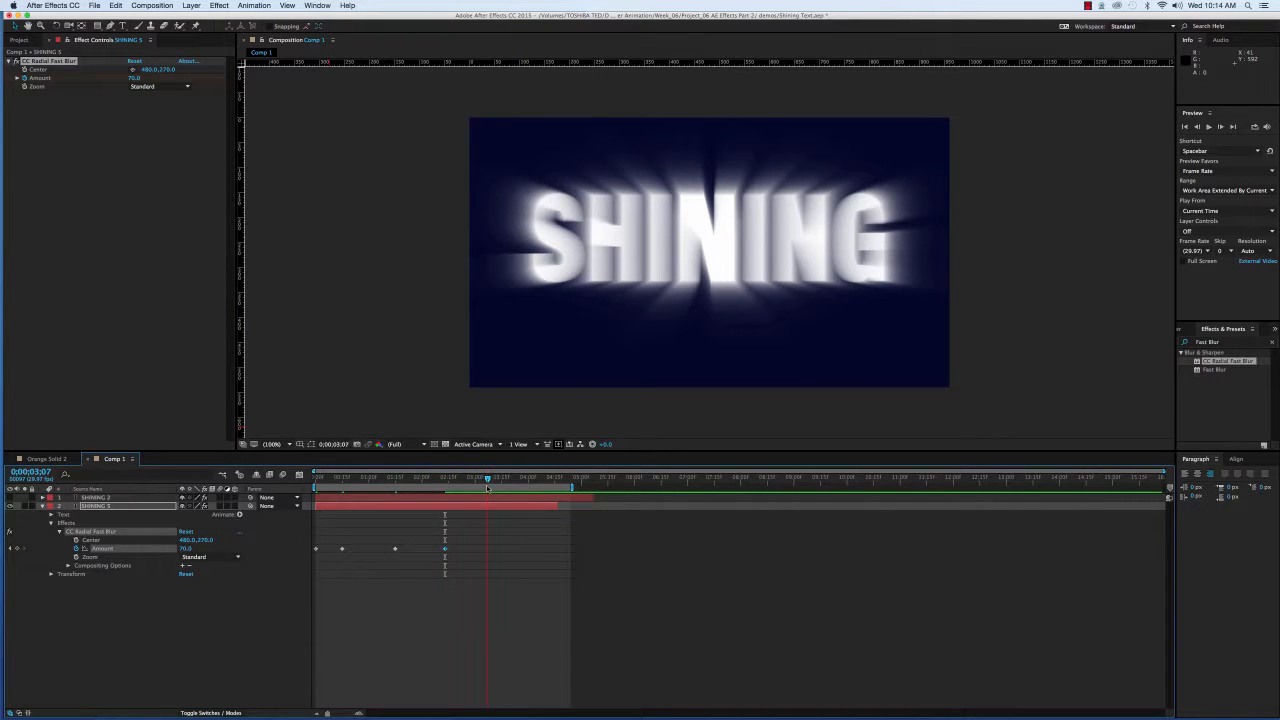
left_click(185, 548)
type("95")
key("Tab")
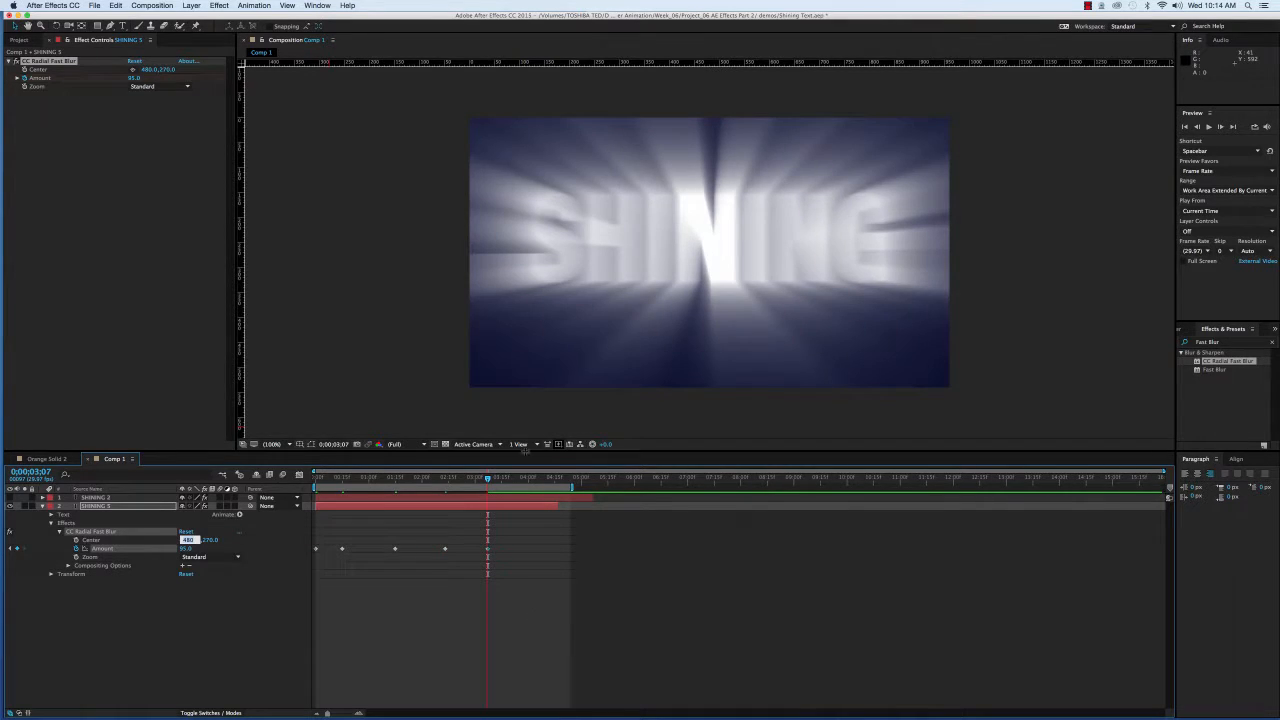
Add a closing Amount keyframe for the radial blur at 0;00;04;00 with a value of 0.
left_click_drag(487, 479, 528, 484)
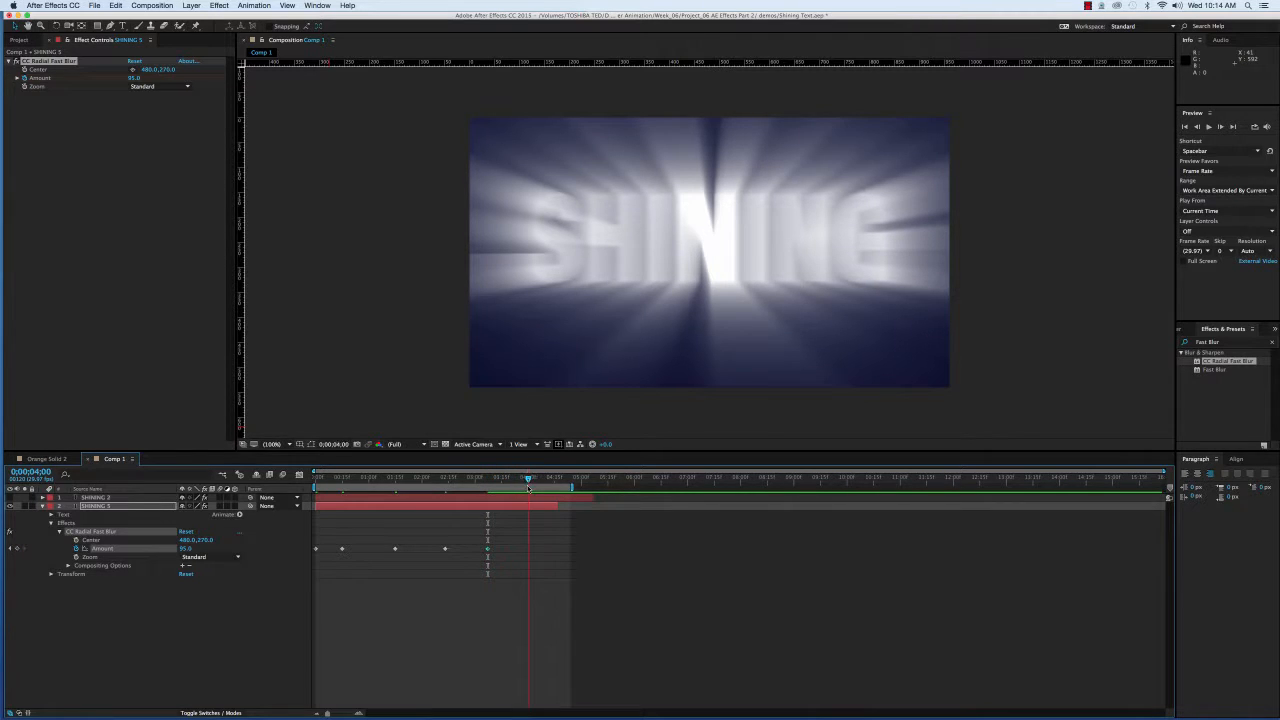
left_click(185, 548)
type("40")
key("Tab")
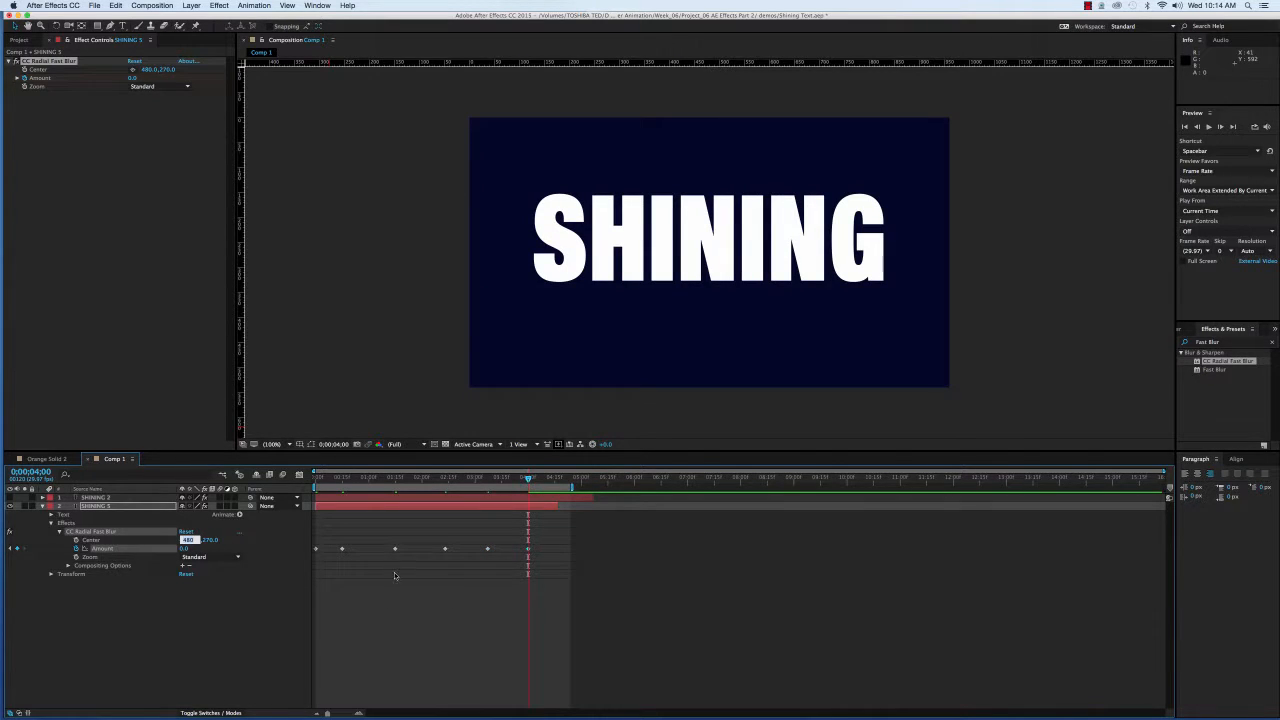
Set the horizontal coordinate of the blur's Center to 0 and return to the composition's start.
type("4")
key("Return")
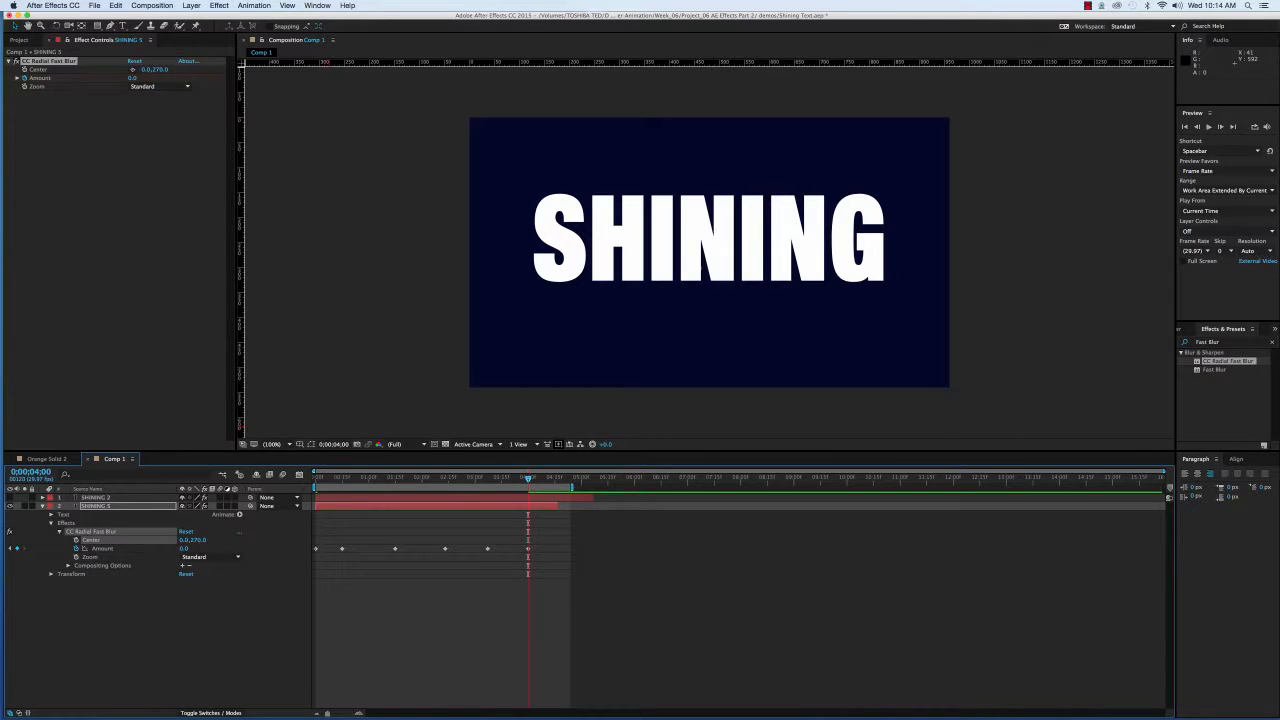
key("Home")
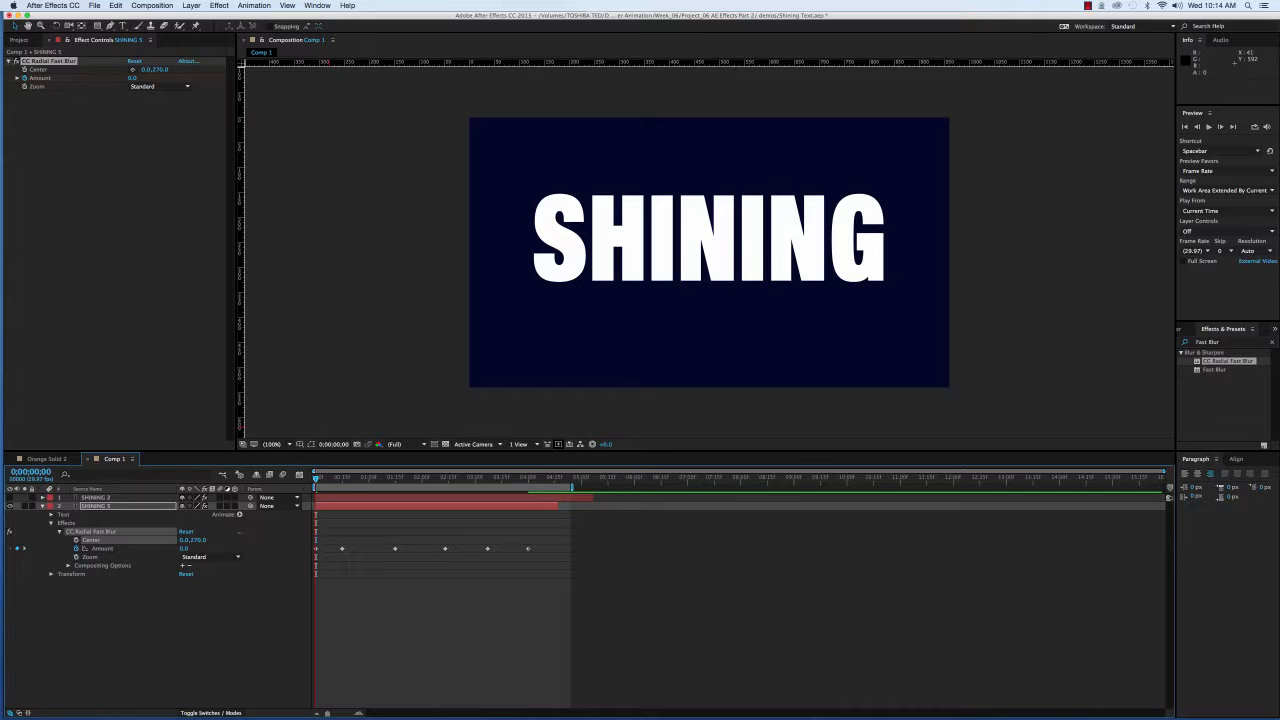
Change the blur's Amount keyframe at 0;00;00;15 to 70.
key("space")
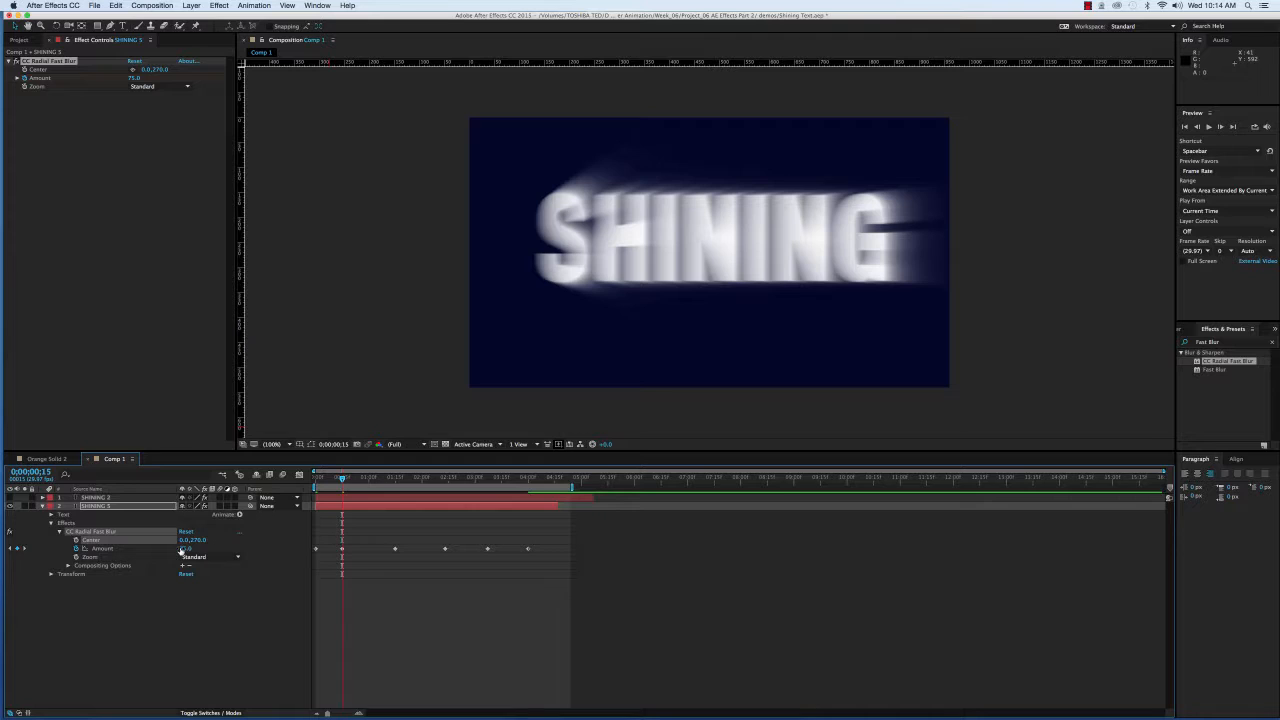
left_click(184, 549)
type("50")
key("Return")
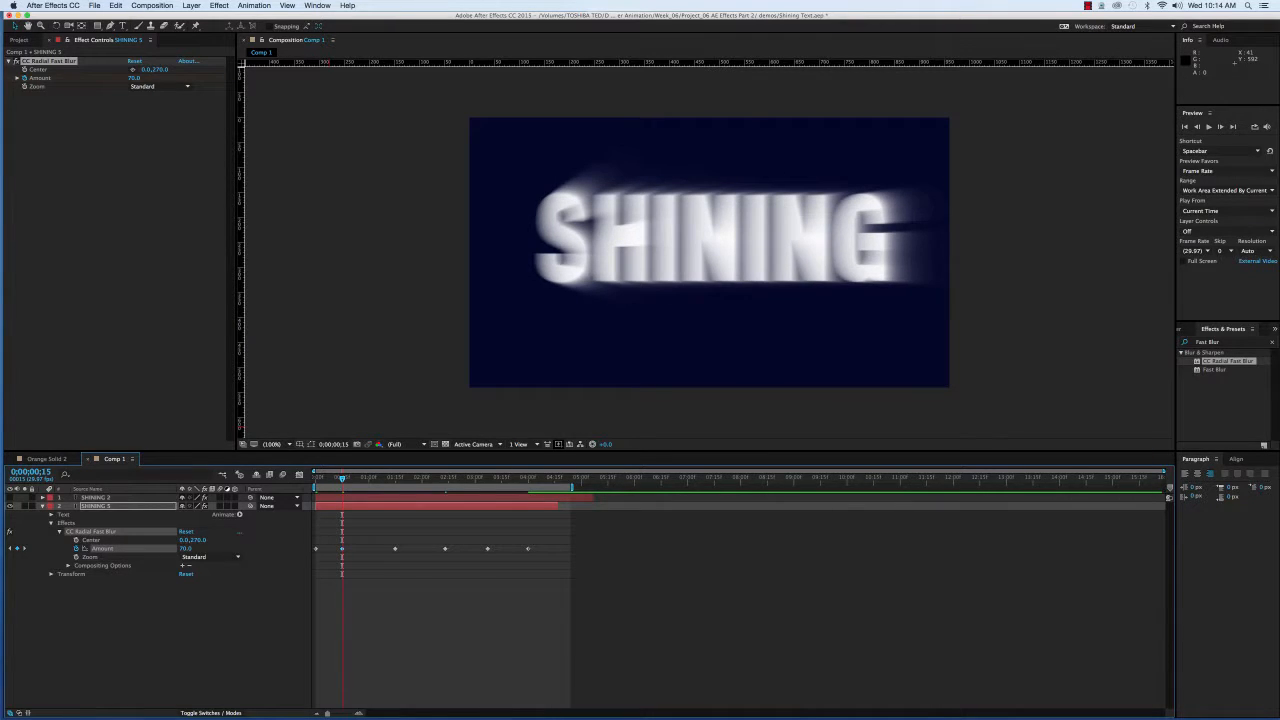
Step through the blur's Amount keyframes from the composition's start to 0;00;04;00 and check the text at each one.
key("Home")
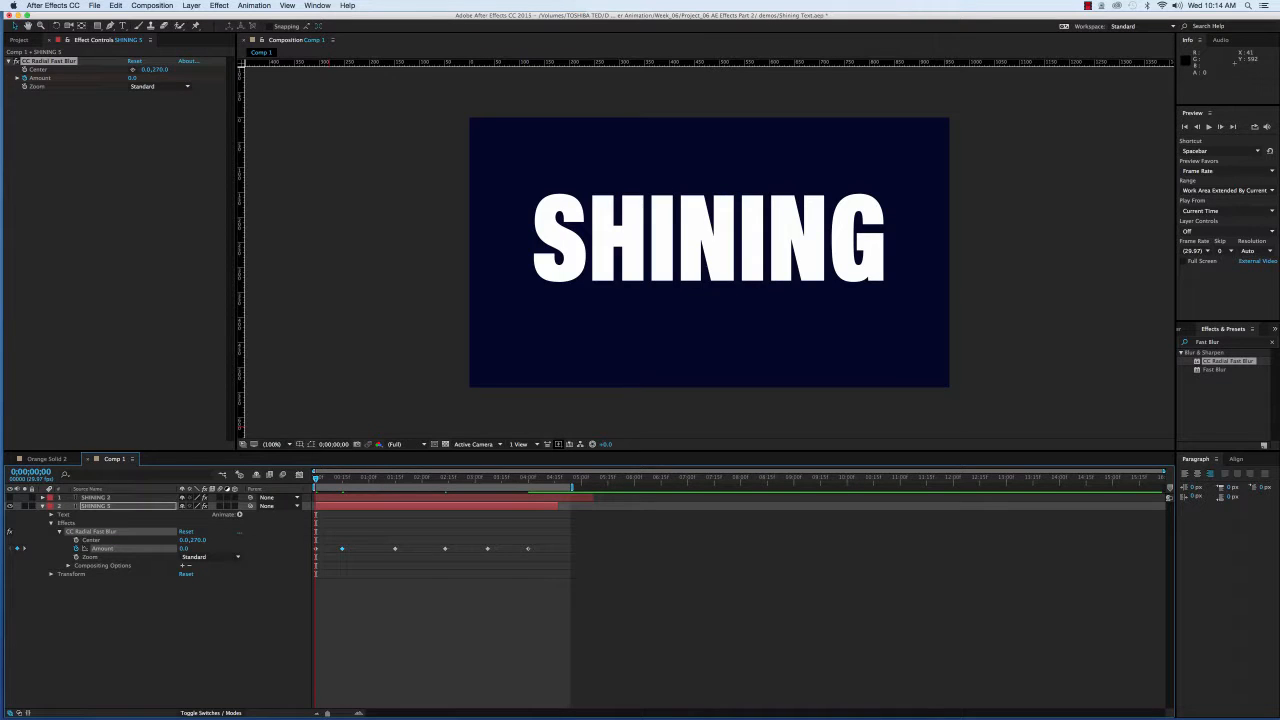
key("k")
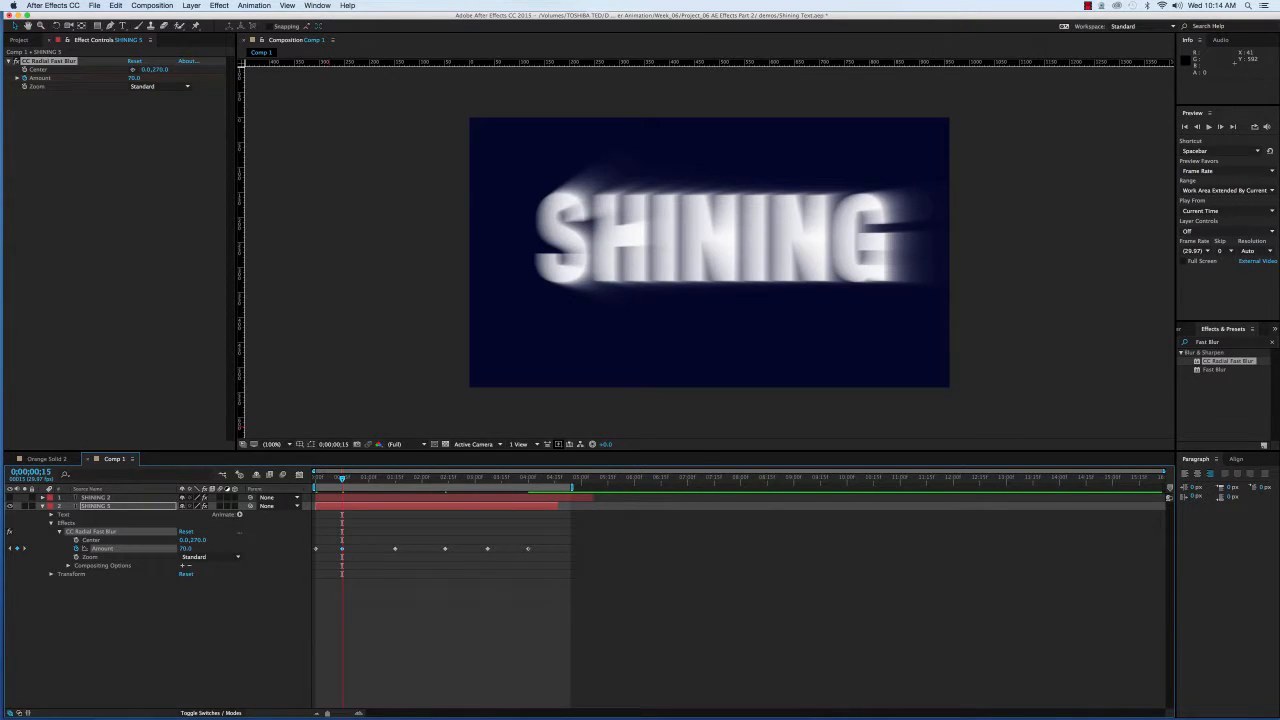
key("k")
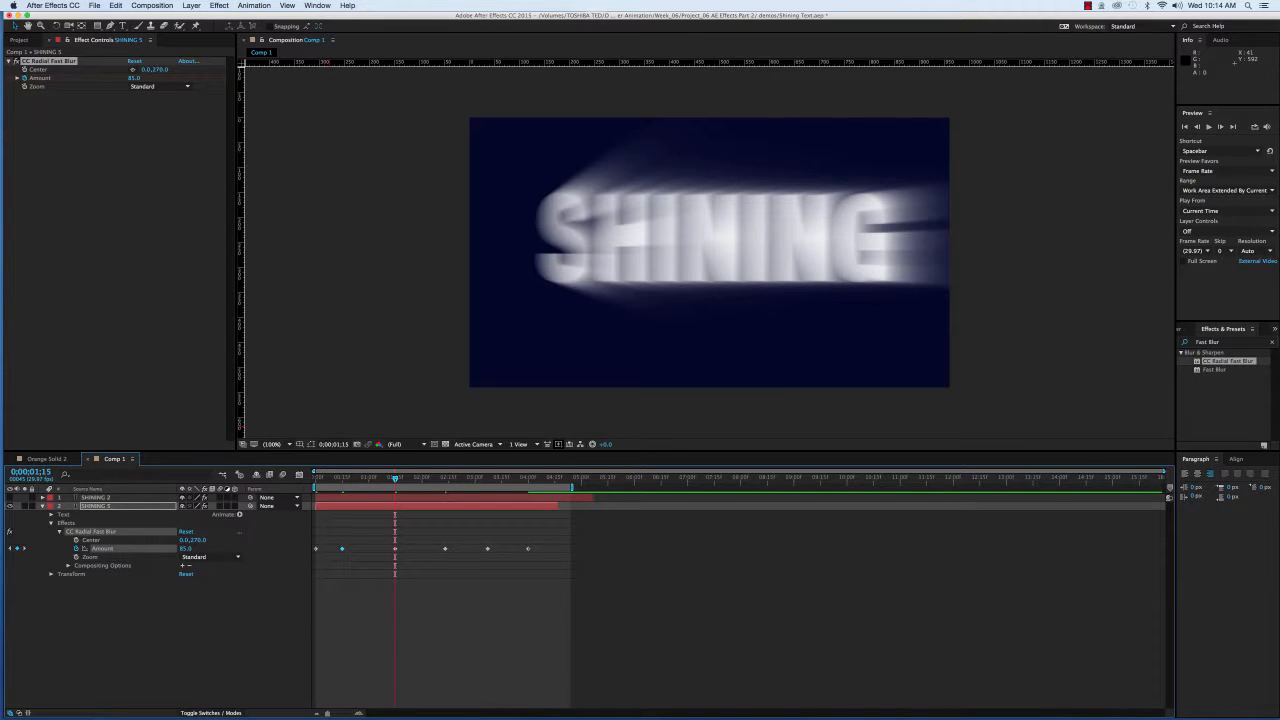
key("k")
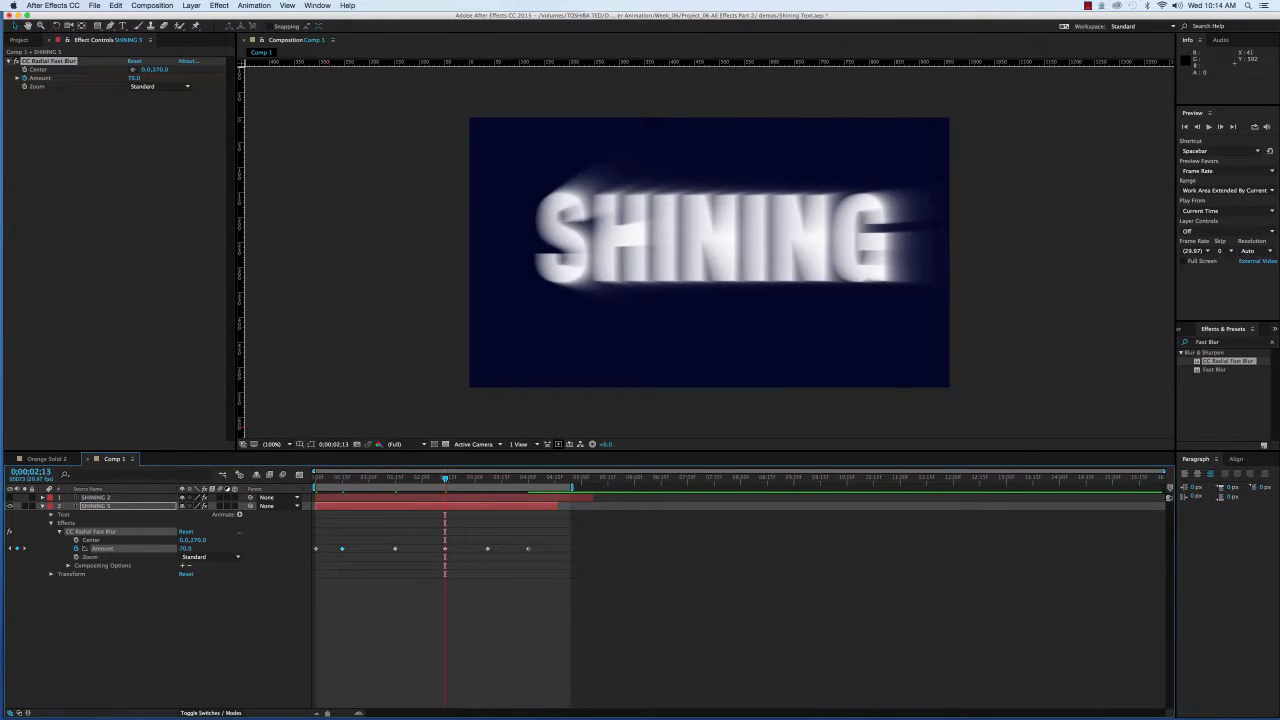
key("k")
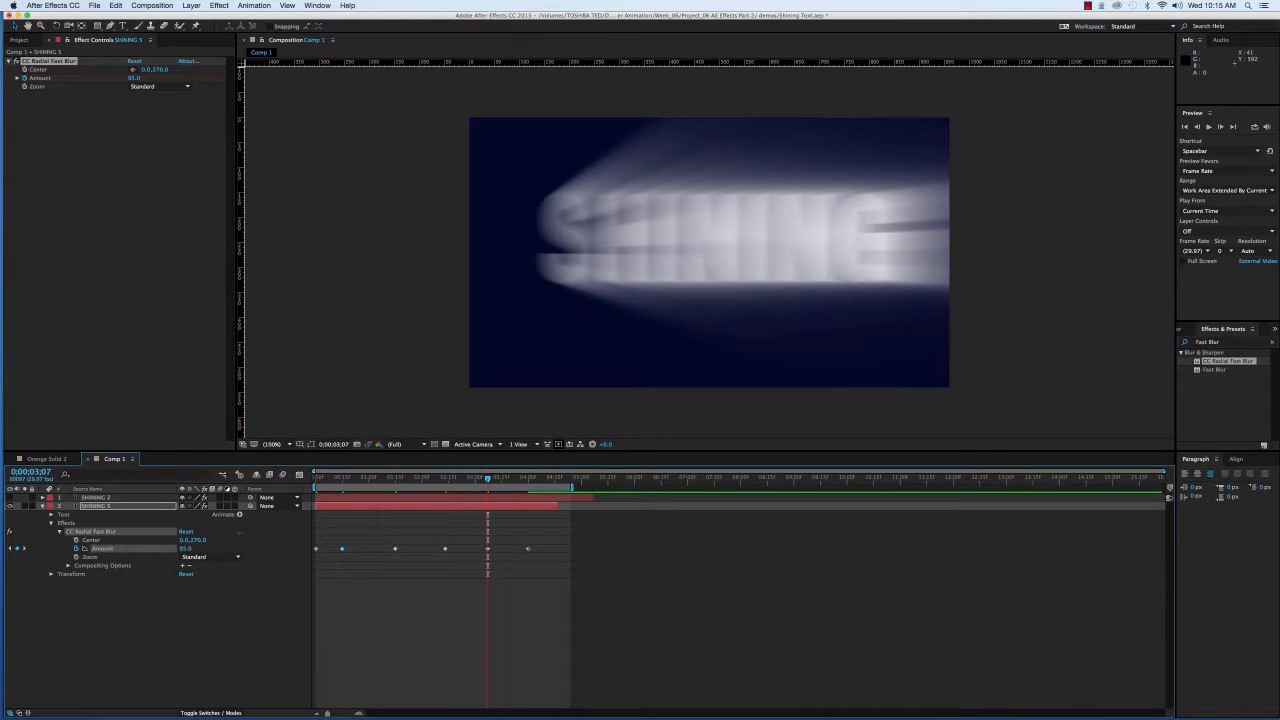
key("k")
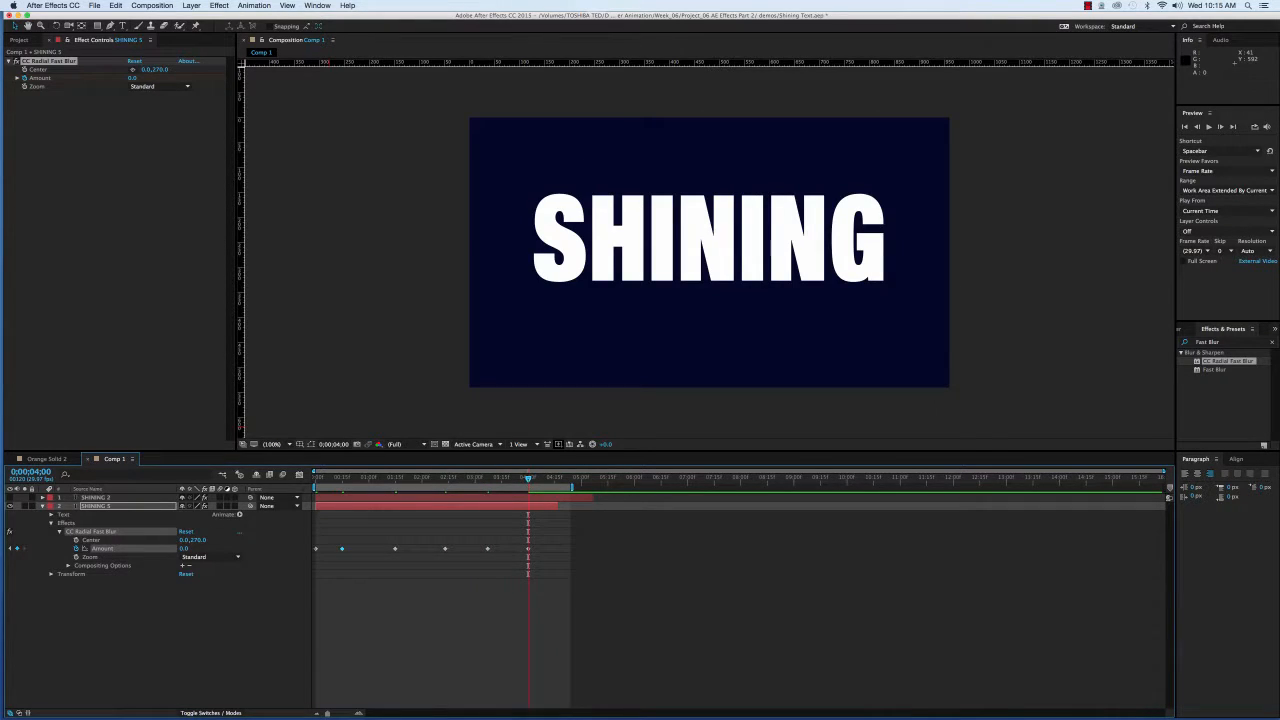
Preview the blur animation from the beginning and return to the composition's start.
key("Home")
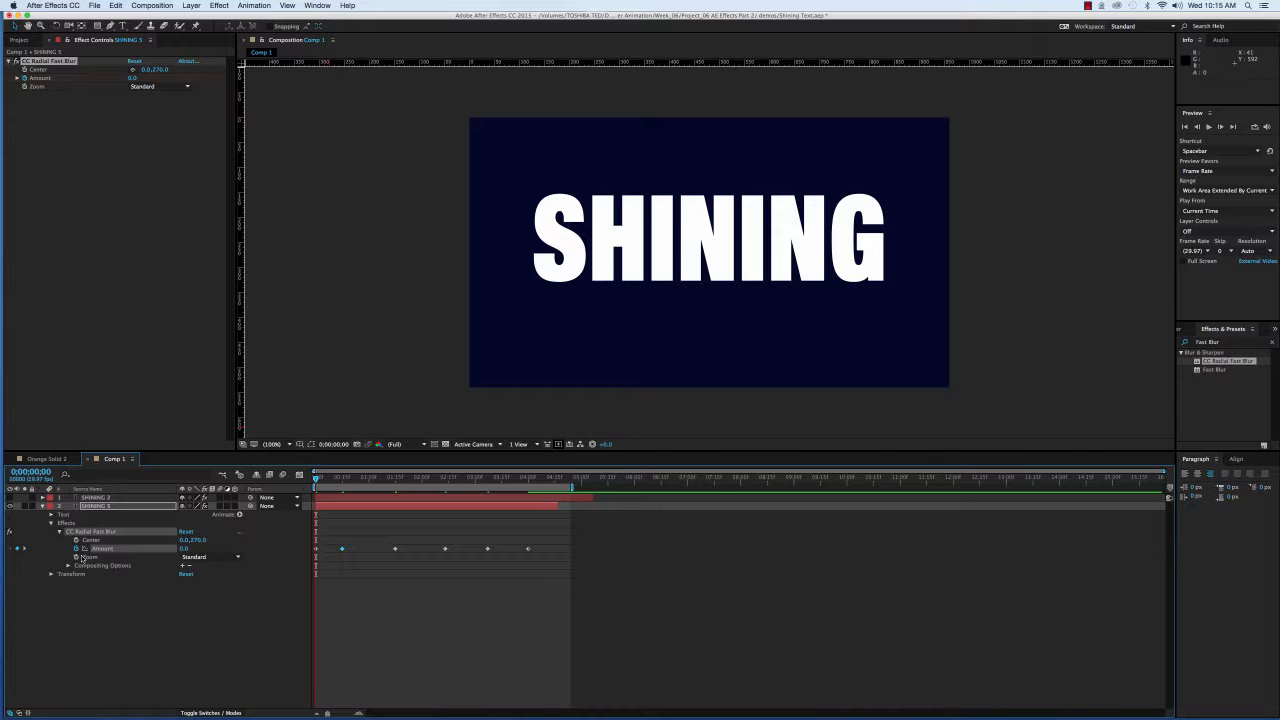
key("space")
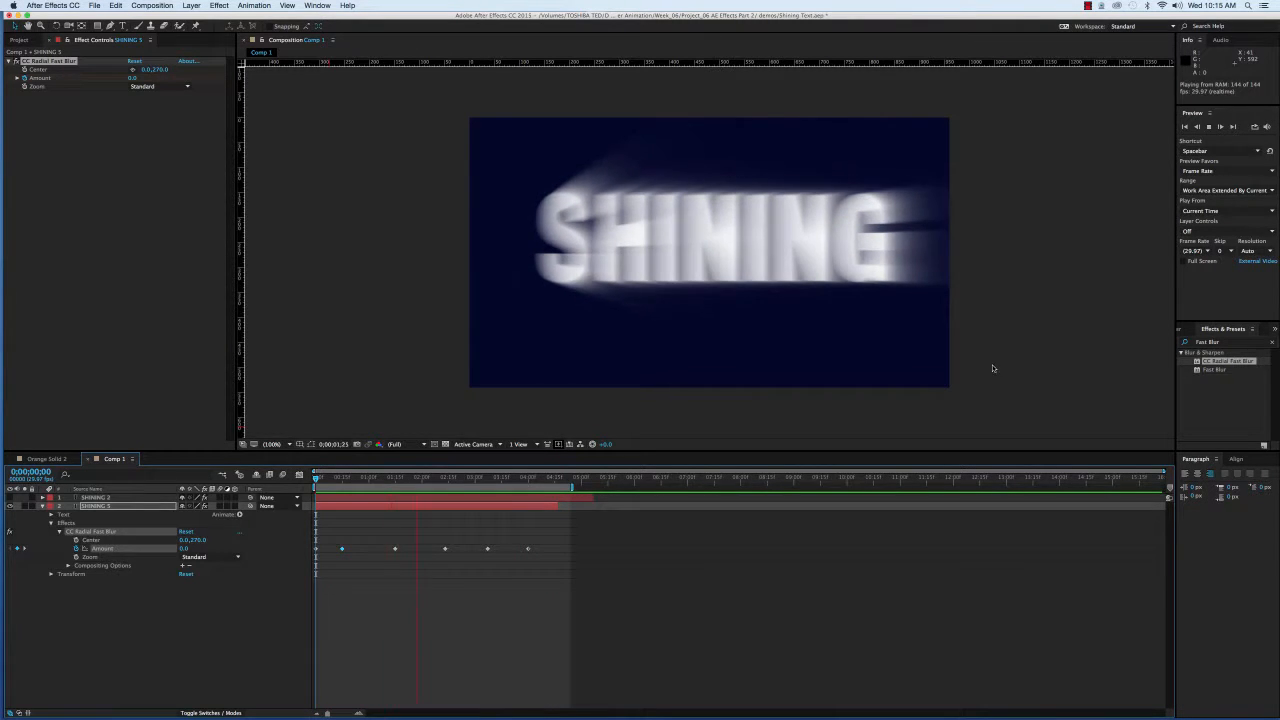
key("space")
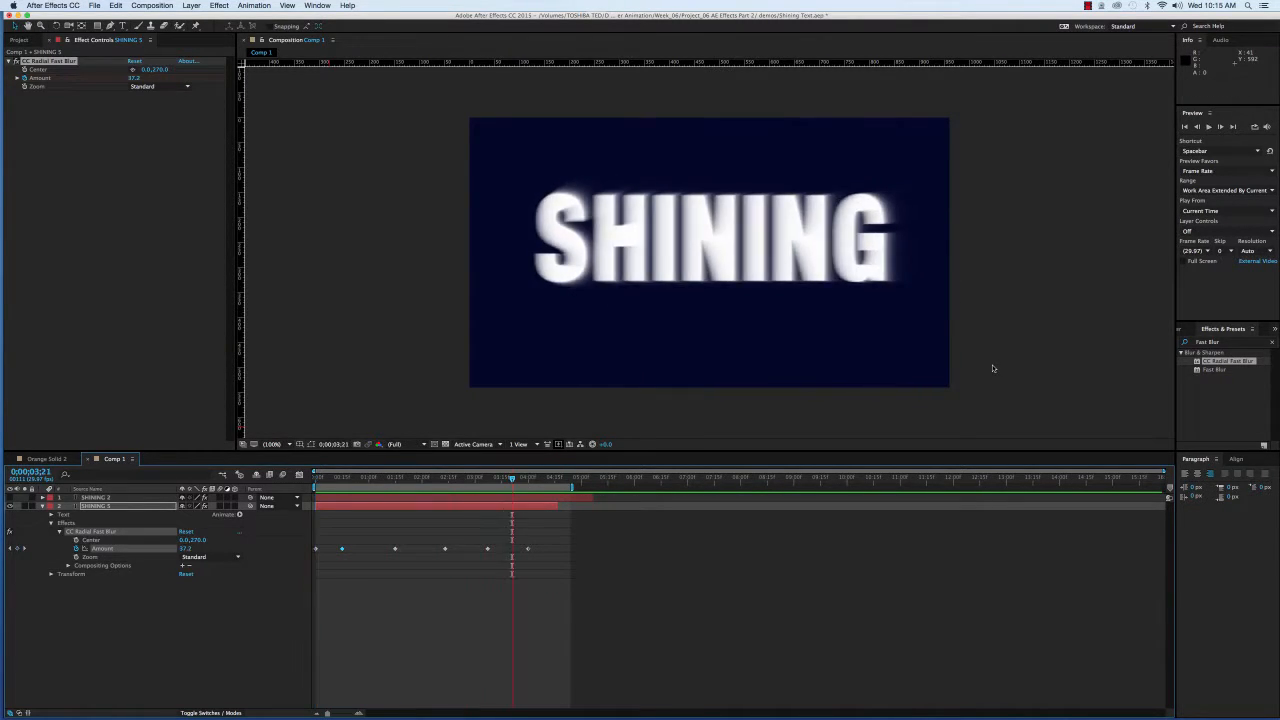
key("Home")
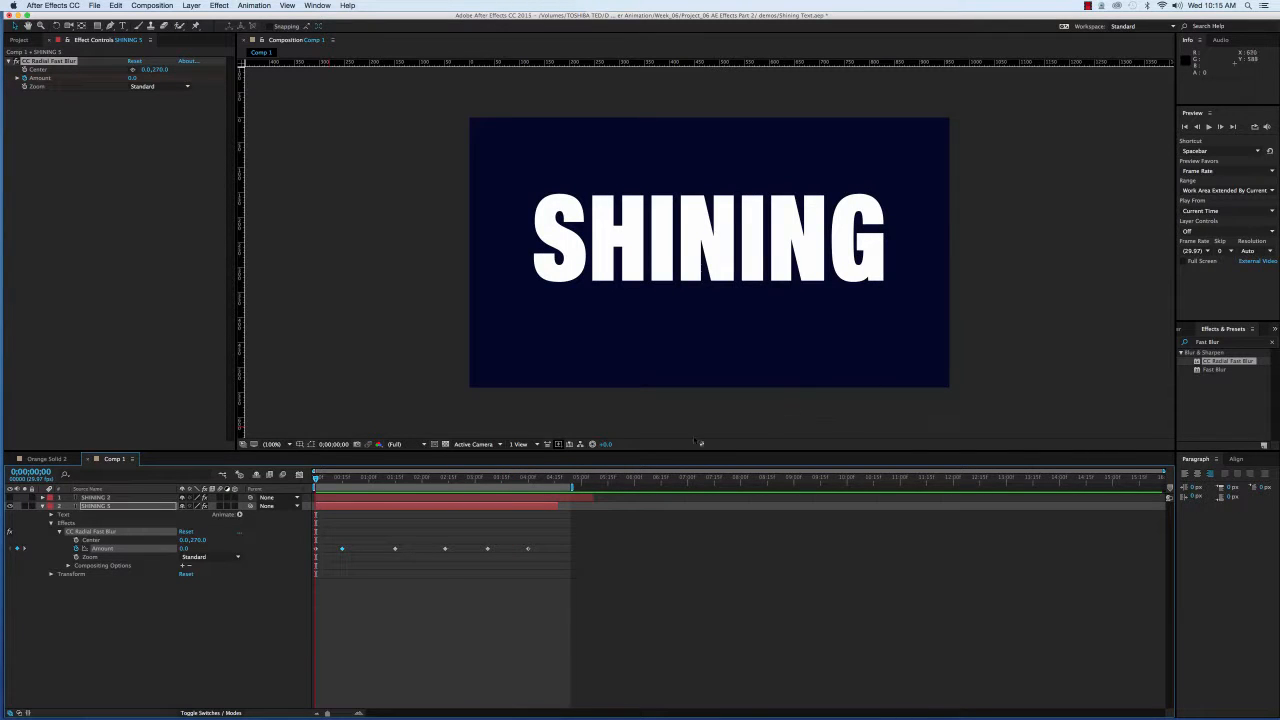
Set the radial blur's Zoom option to Brightest and preview the animation from the start.
left_click(237, 557)
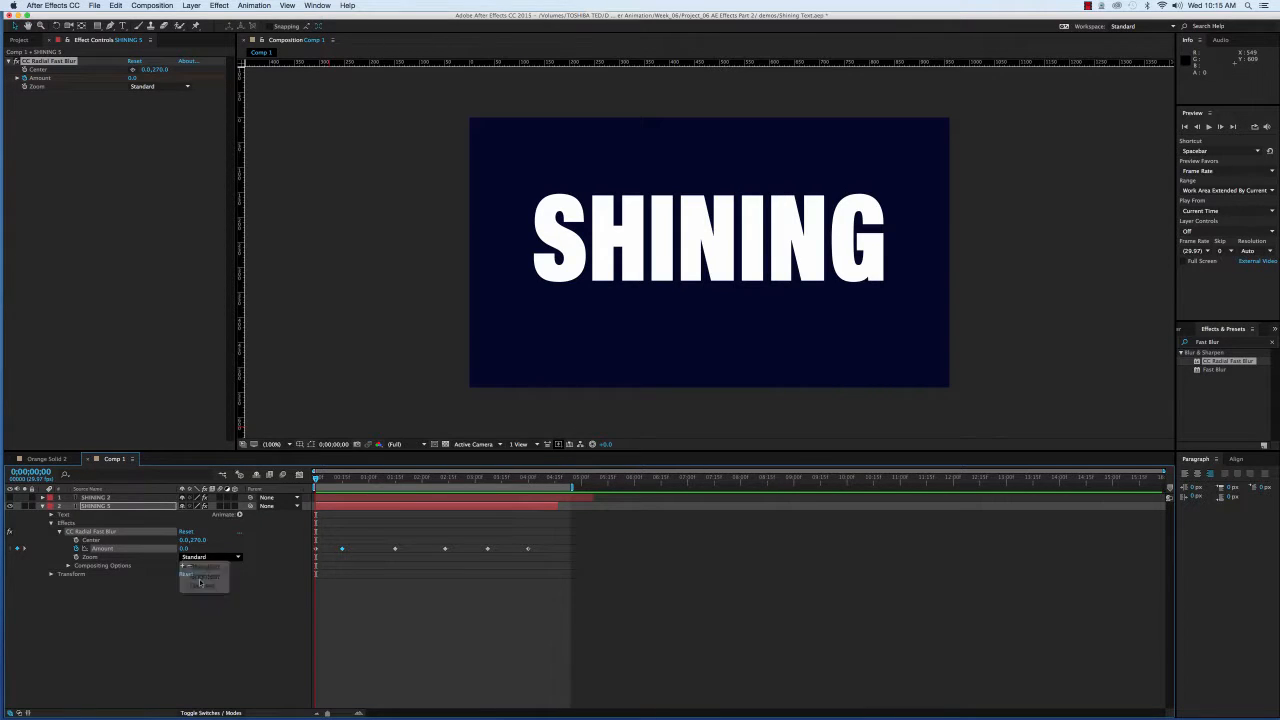
left_click(202, 578)
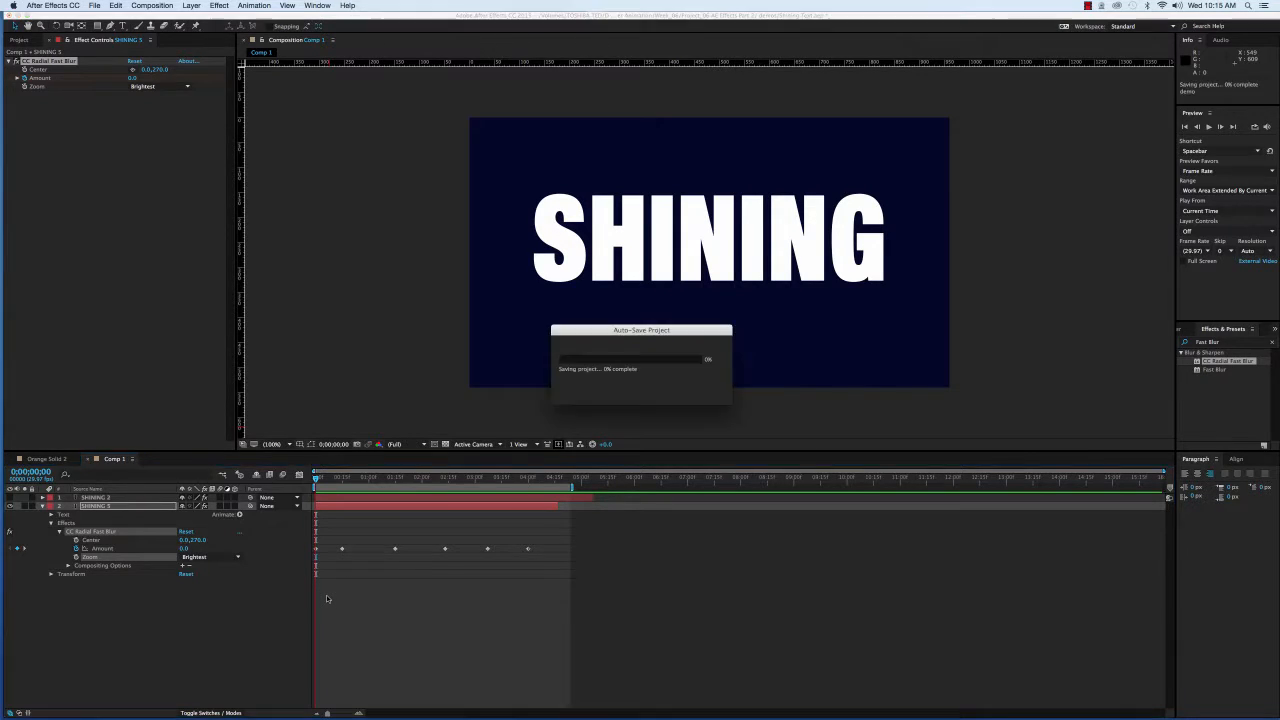
key("space")
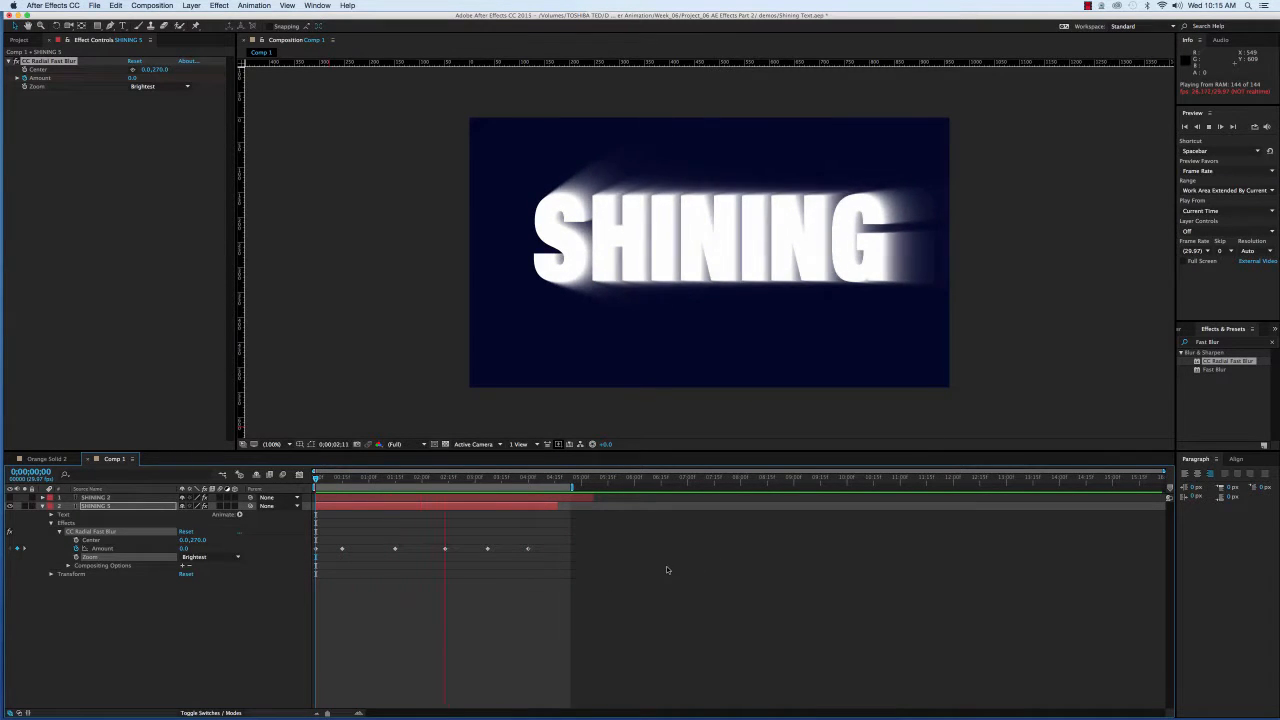
key("space")
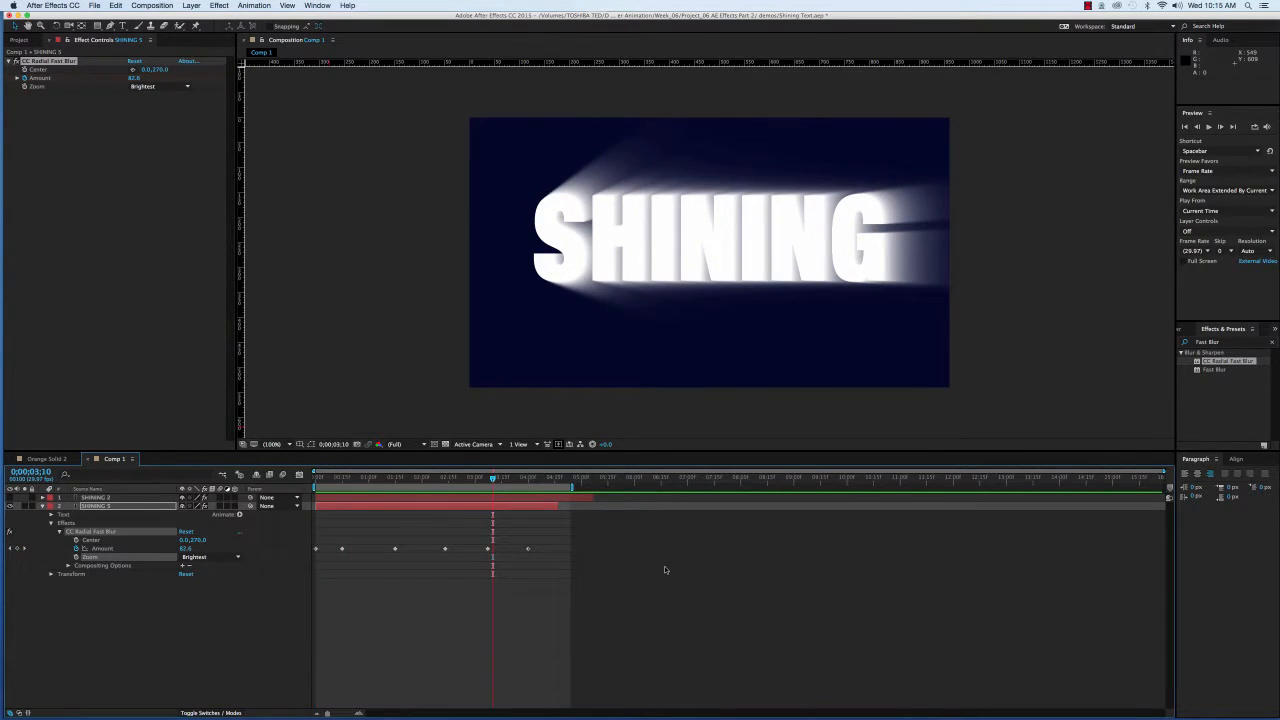
key("Home")
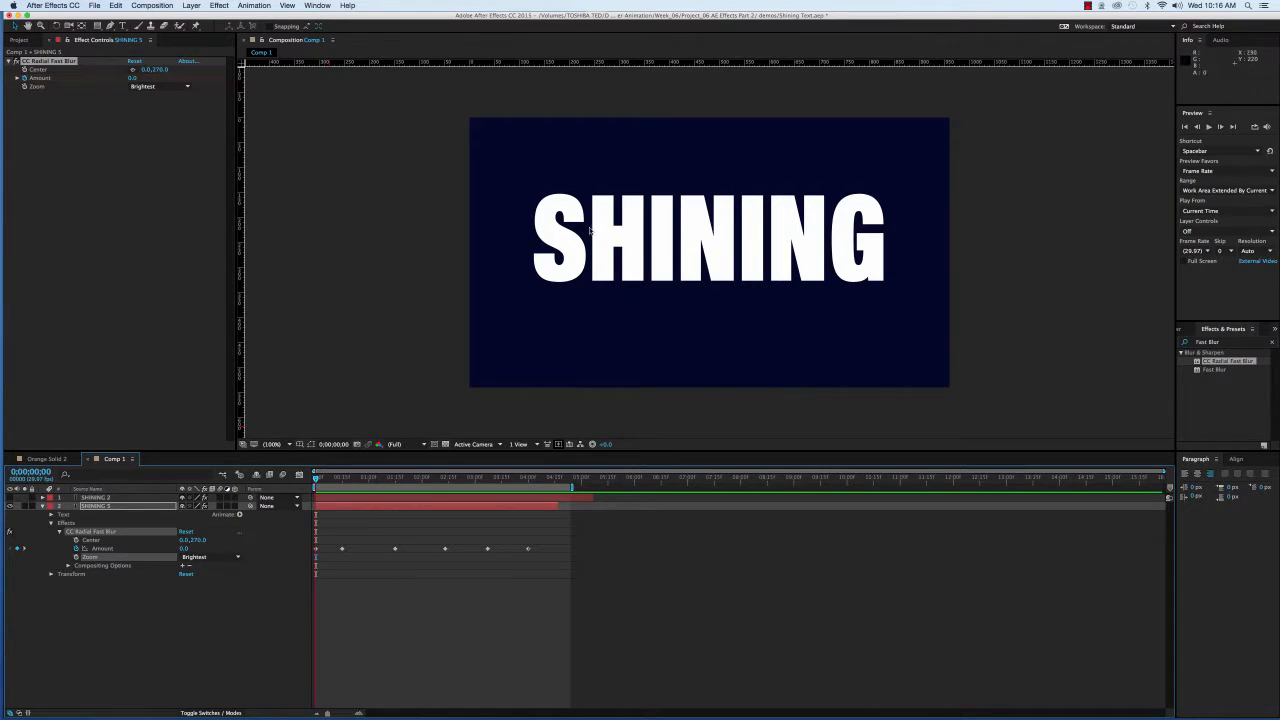
Start keyframing the radial blur's Center at 0;00;00;15, placing it just outside the composition's left edge at about -12, 238.
left_click(316, 549)
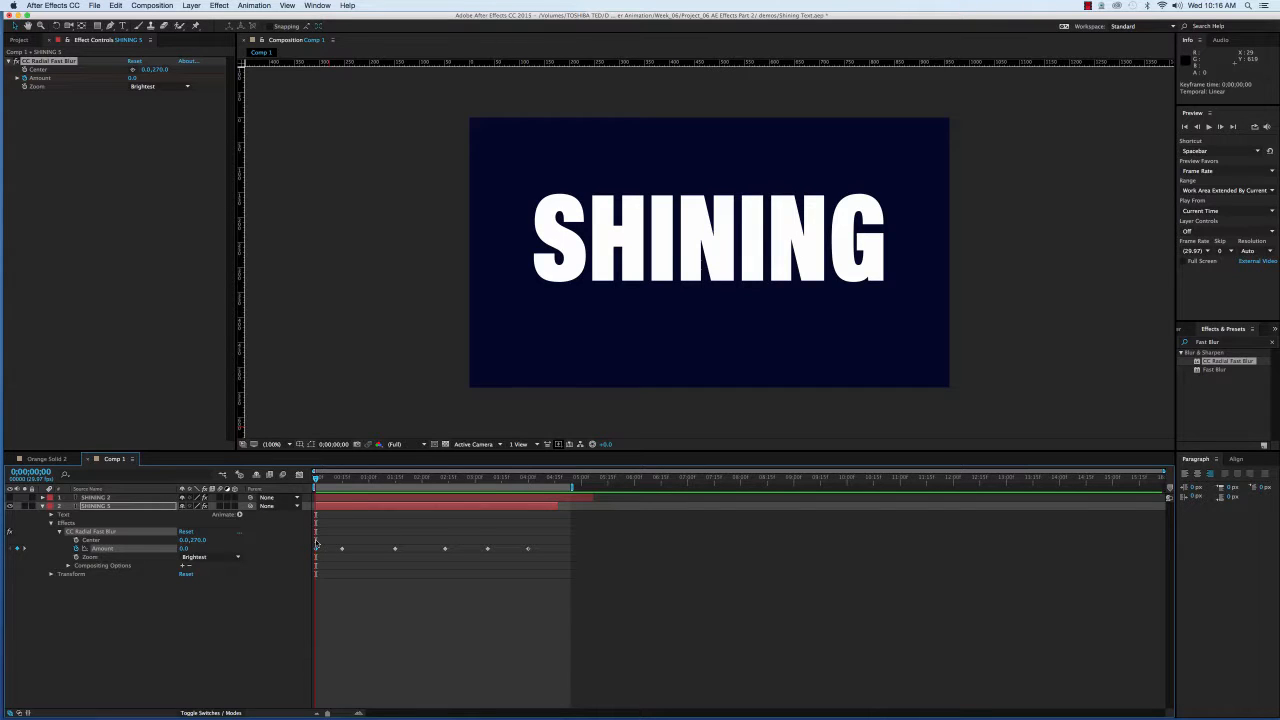
key("space")
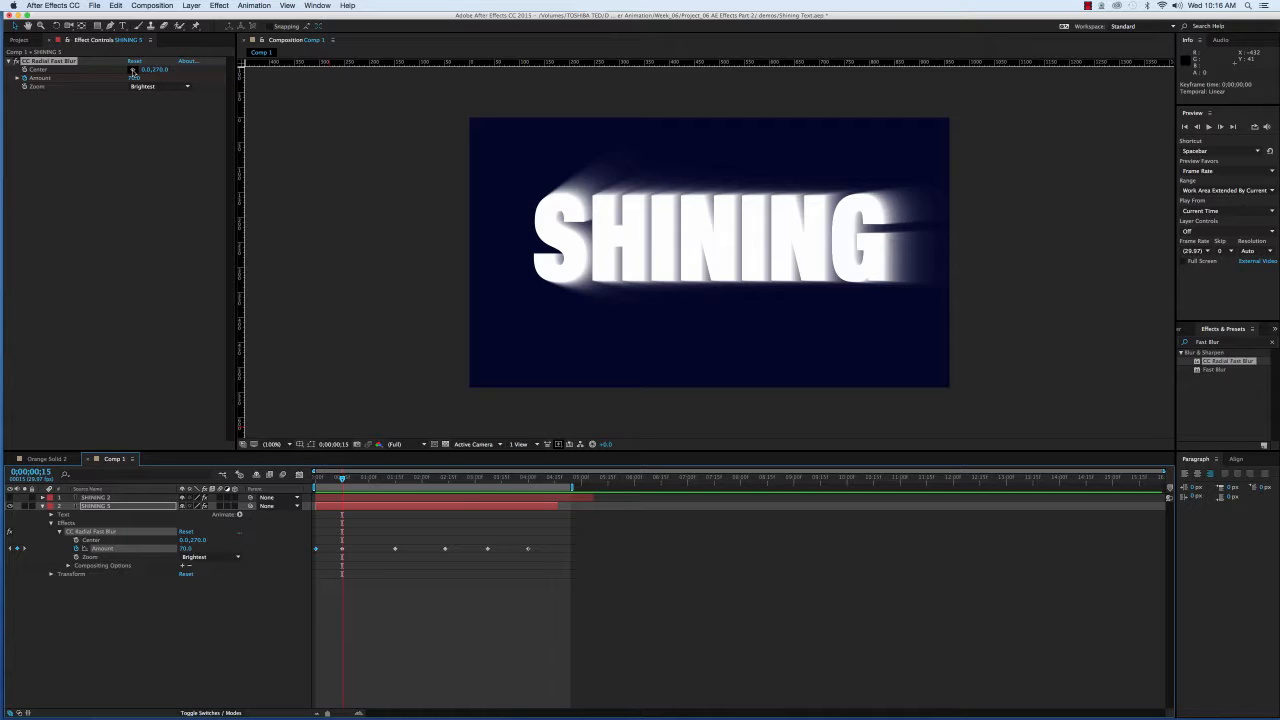
left_click(91, 541)
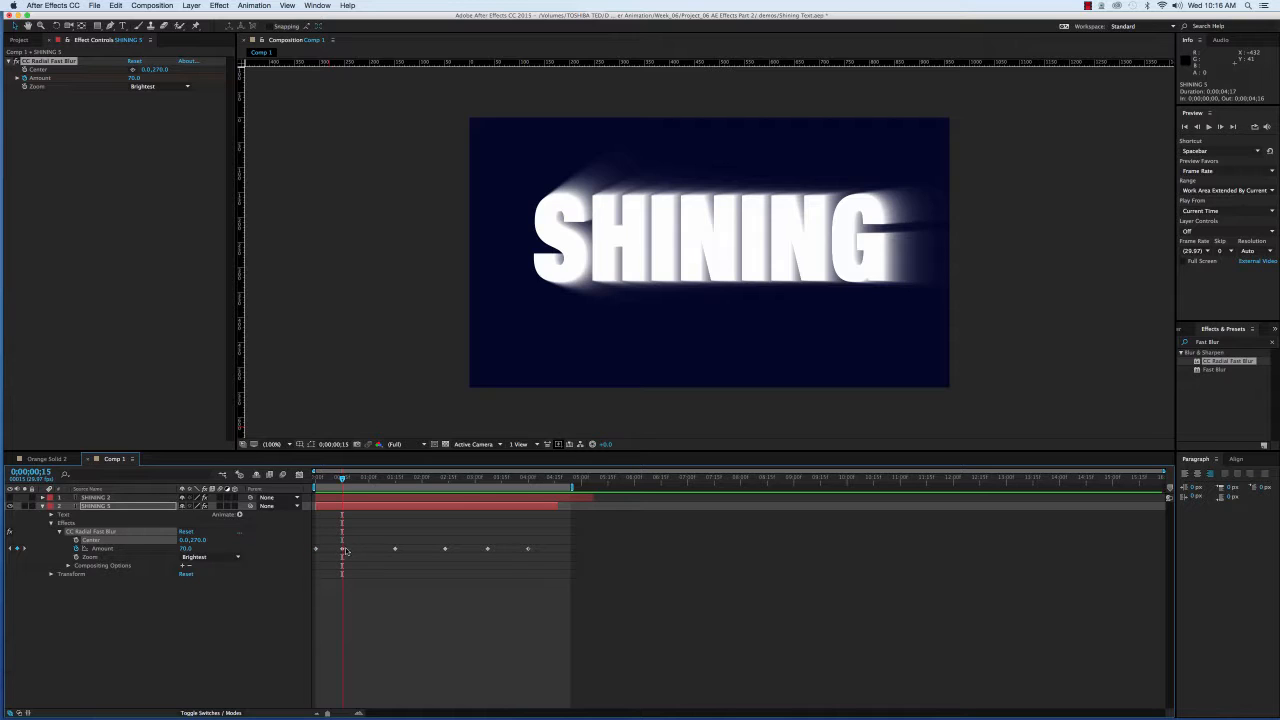
left_click(77, 540)
left_click(133, 69)
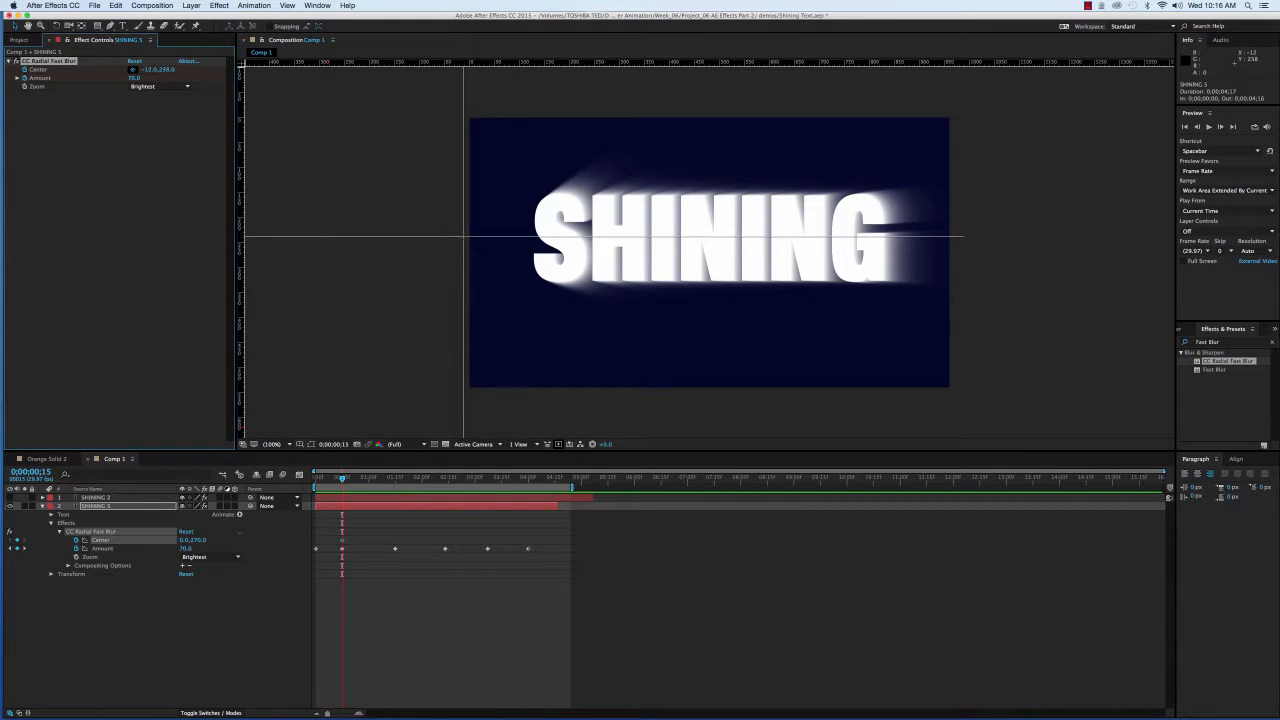
left_click(463, 238)
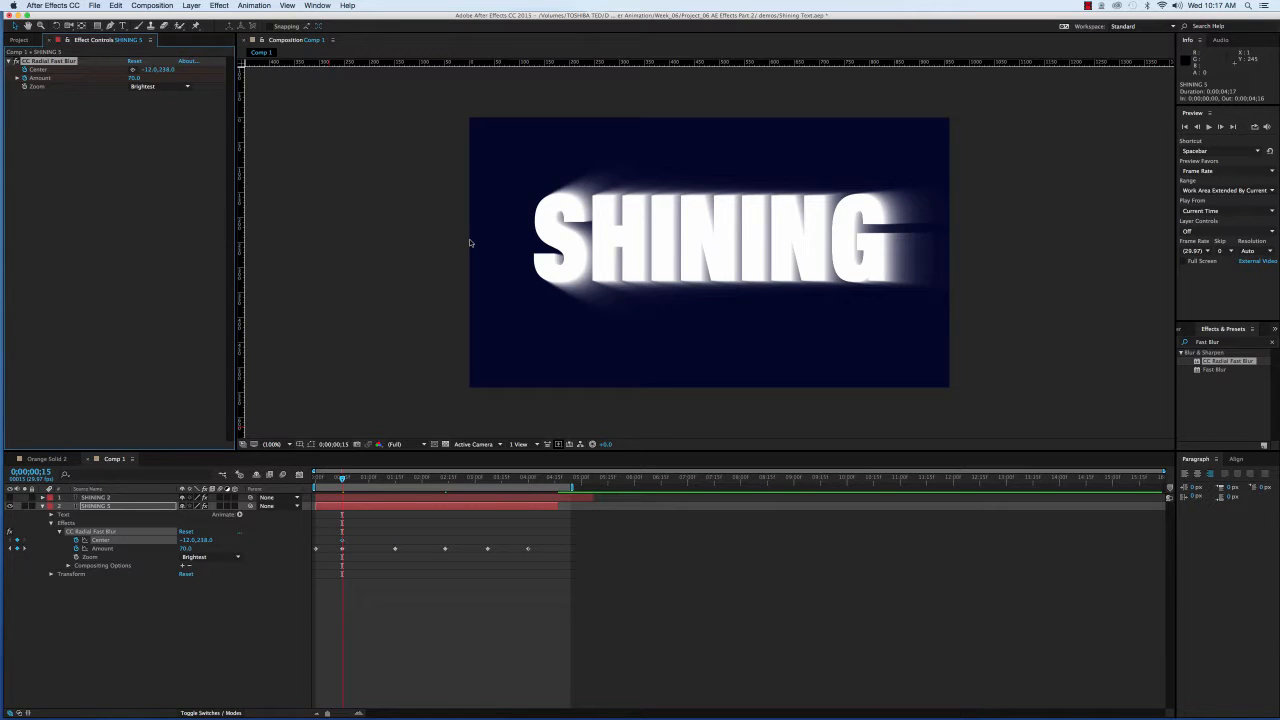
Add a Center keyframe at 0;00;01;15 with the blur centre in the middle of the word, at about 484, 241.
key("k")
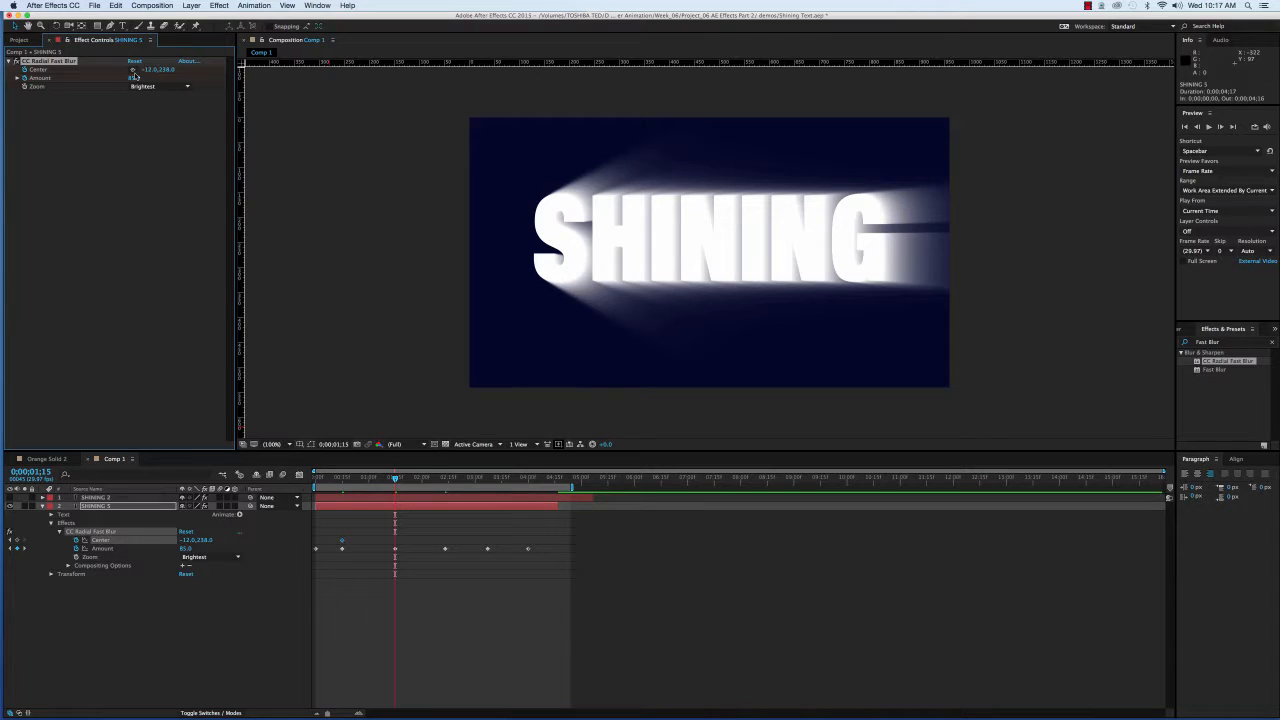
left_click(17, 540)
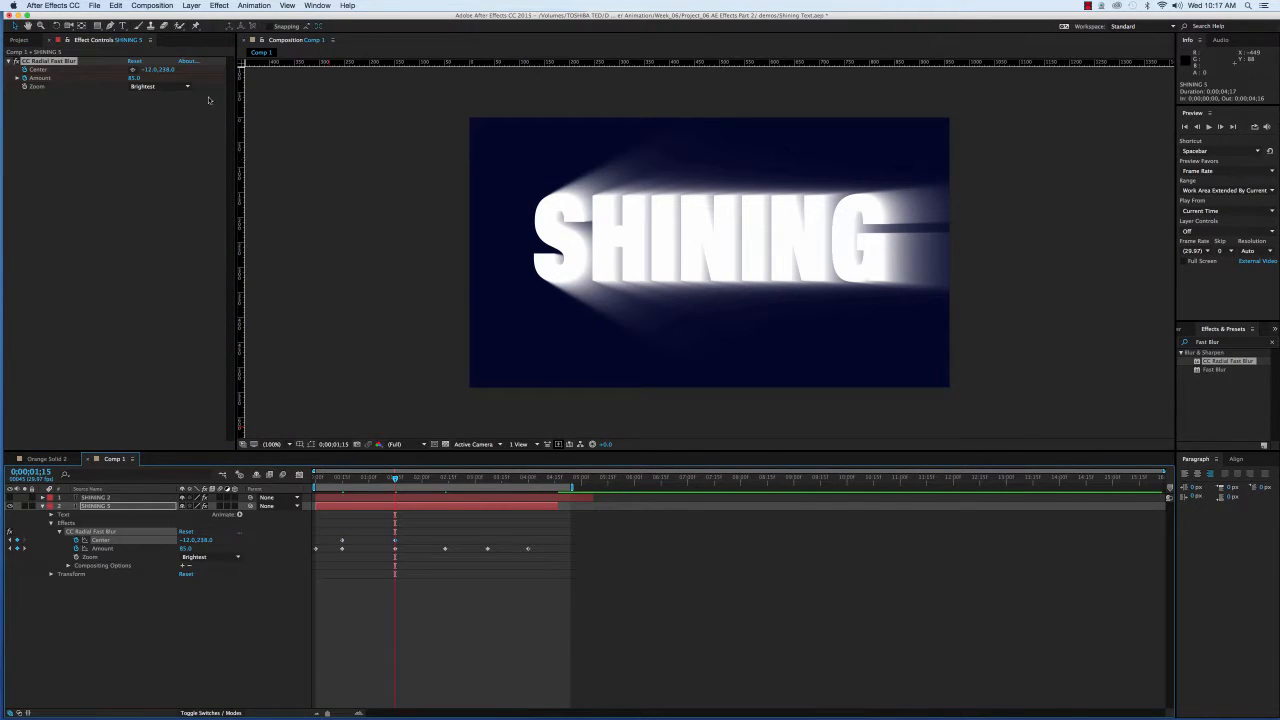
left_click(134, 69)
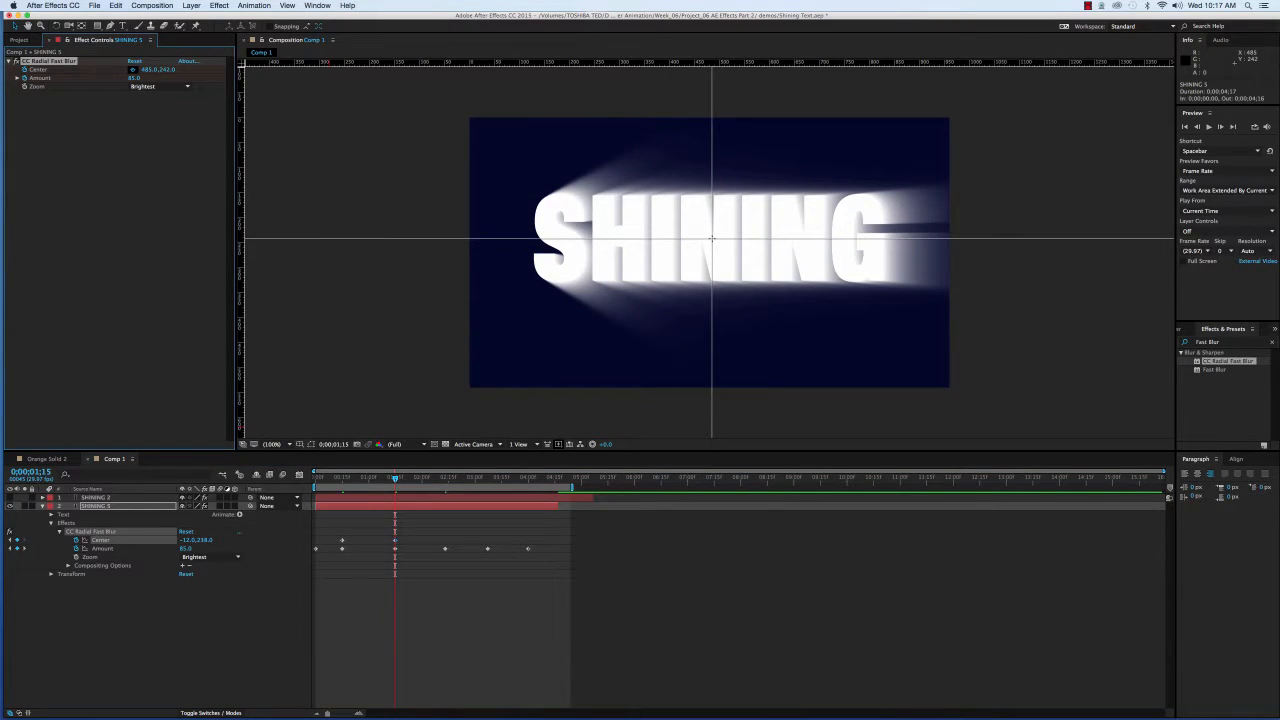
left_click(712, 240)
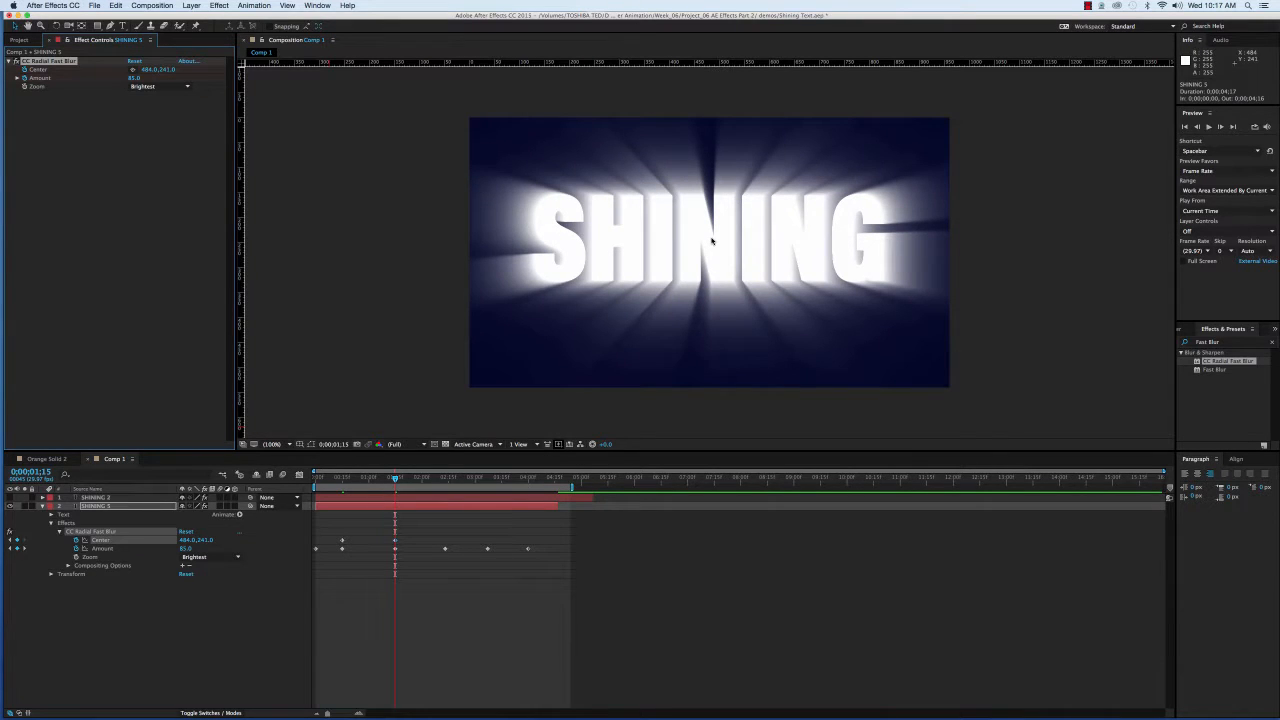
Add a Center keyframe at 0;00;02;13 with the blur centre near the composition's right edge, at about 949, 243.
key("k")
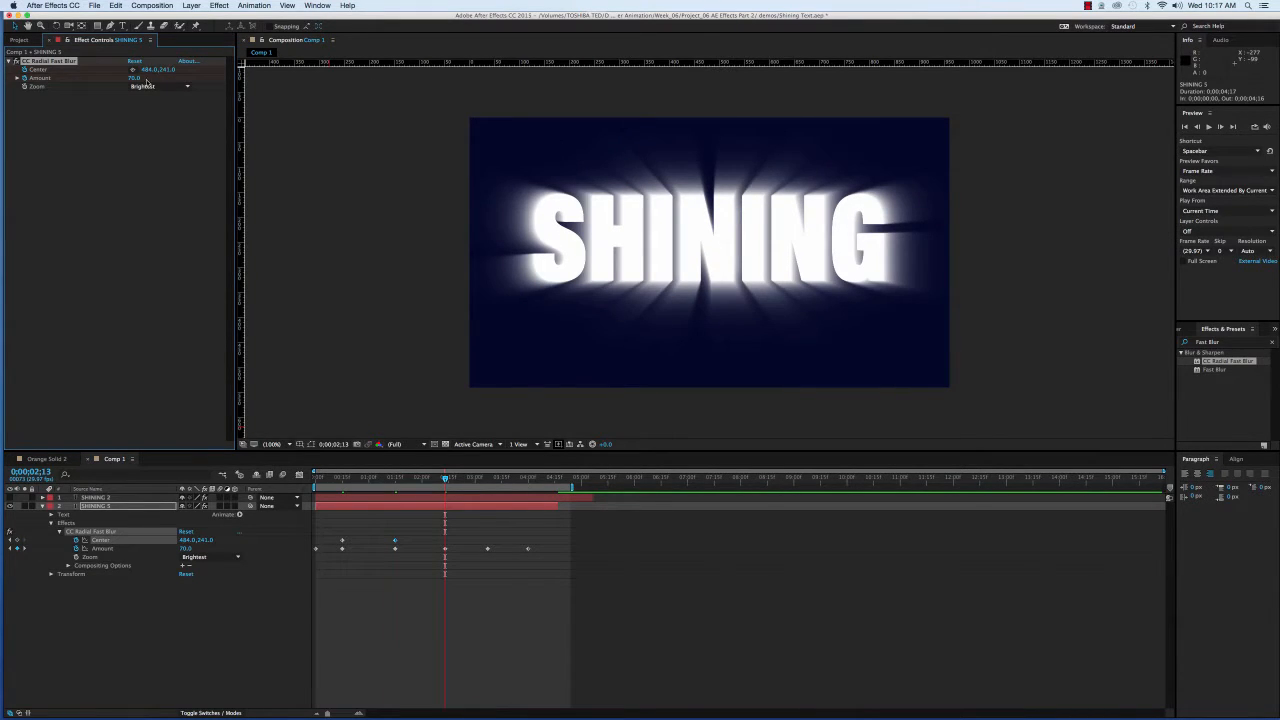
left_click(16, 540)
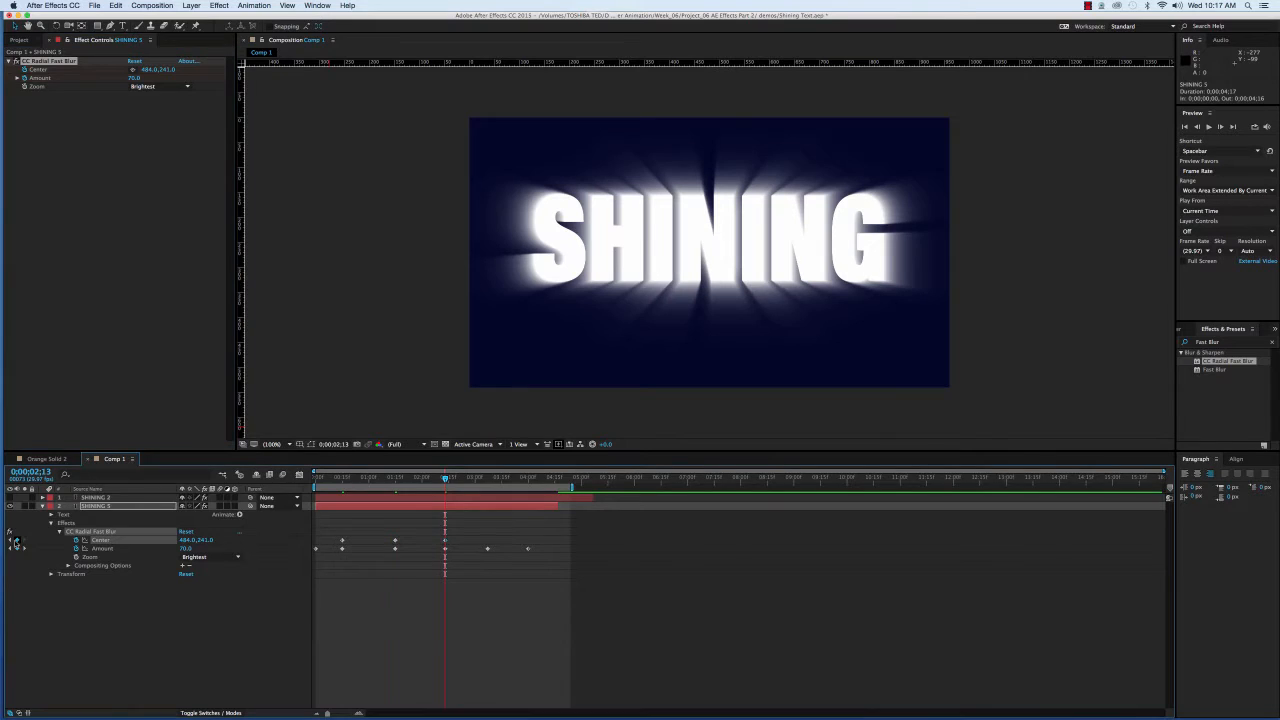
left_click(133, 70)
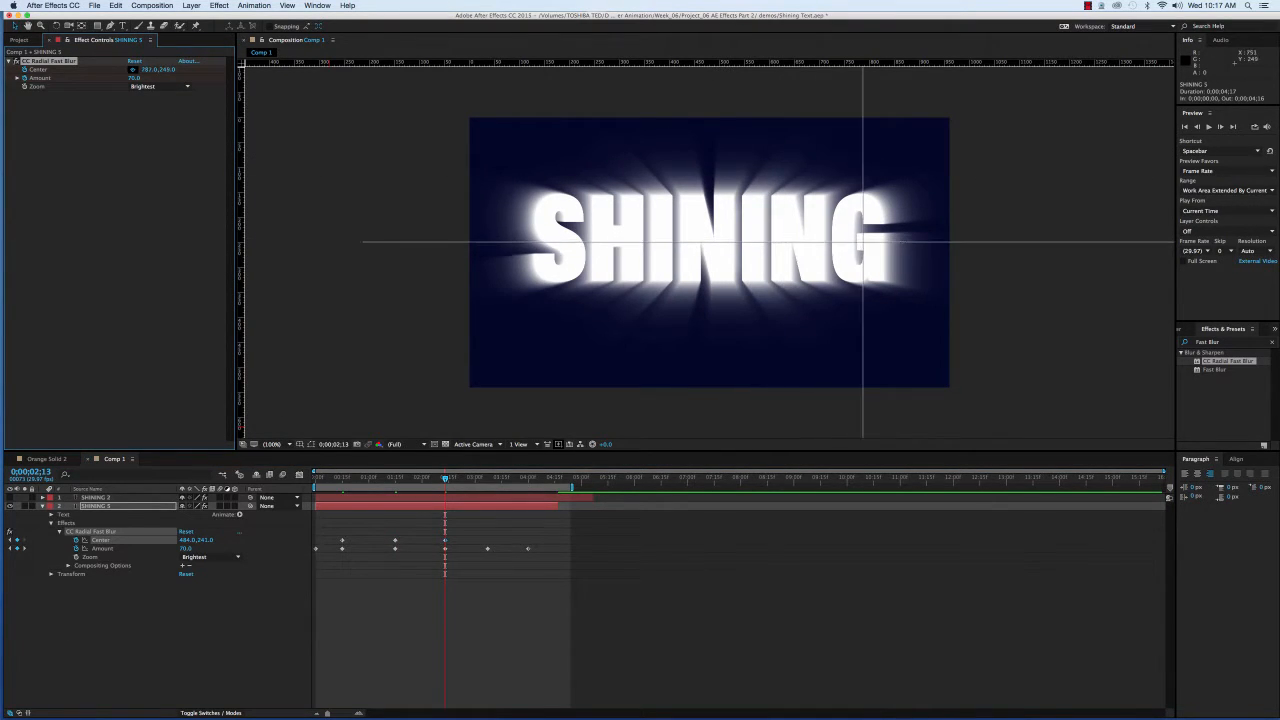
left_click(944, 240)
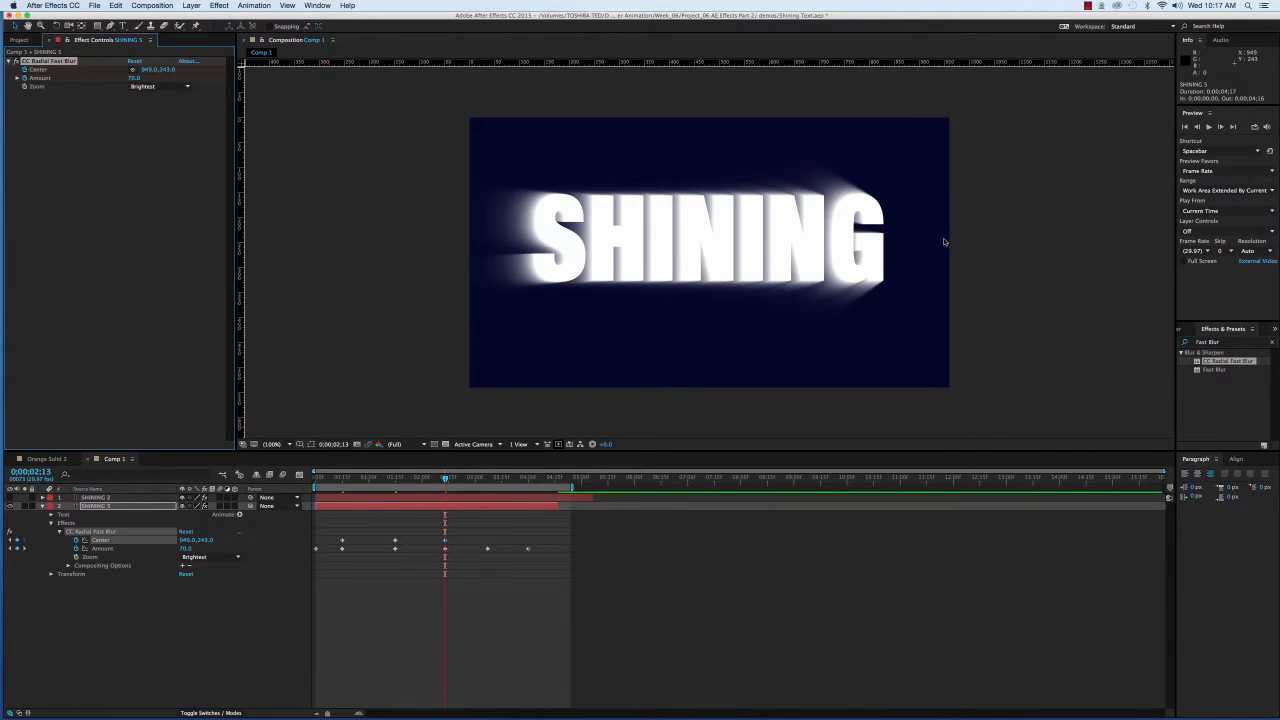
Add a Center keyframe at 0;00;03;07 with the blur centre back in the middle of the word, at about 474, 237.
key("k")
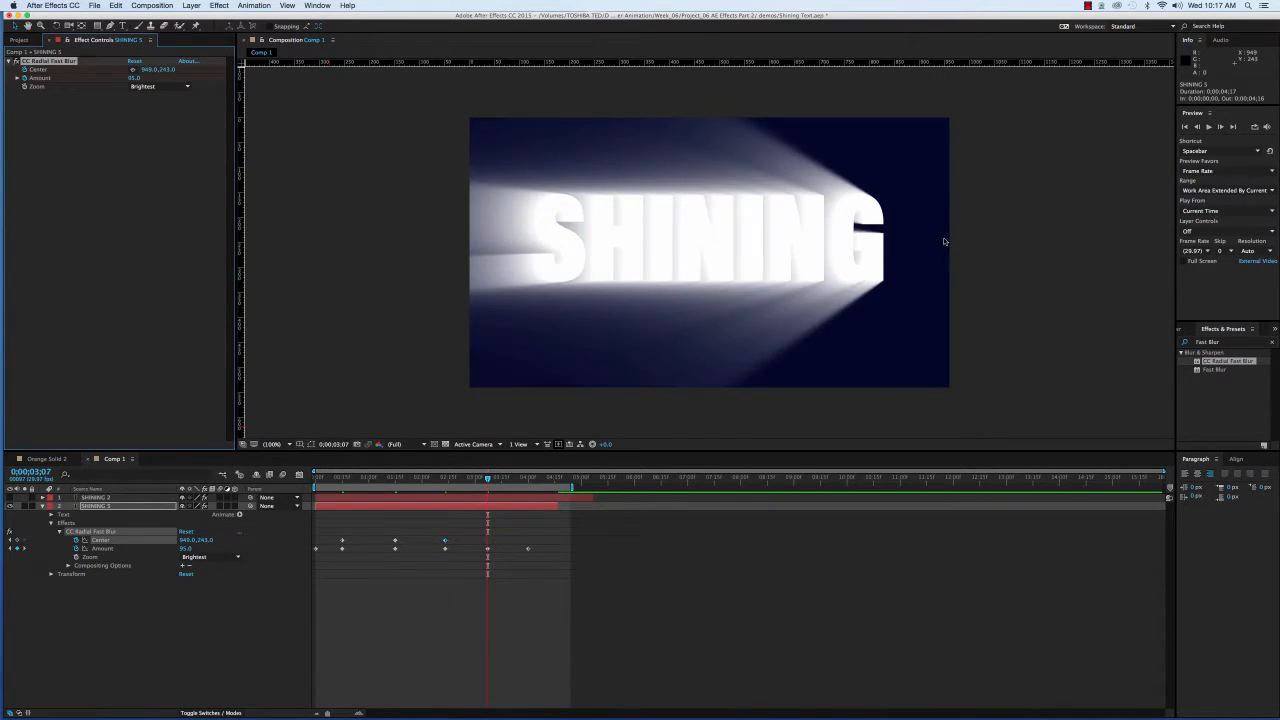
left_click(17, 540)
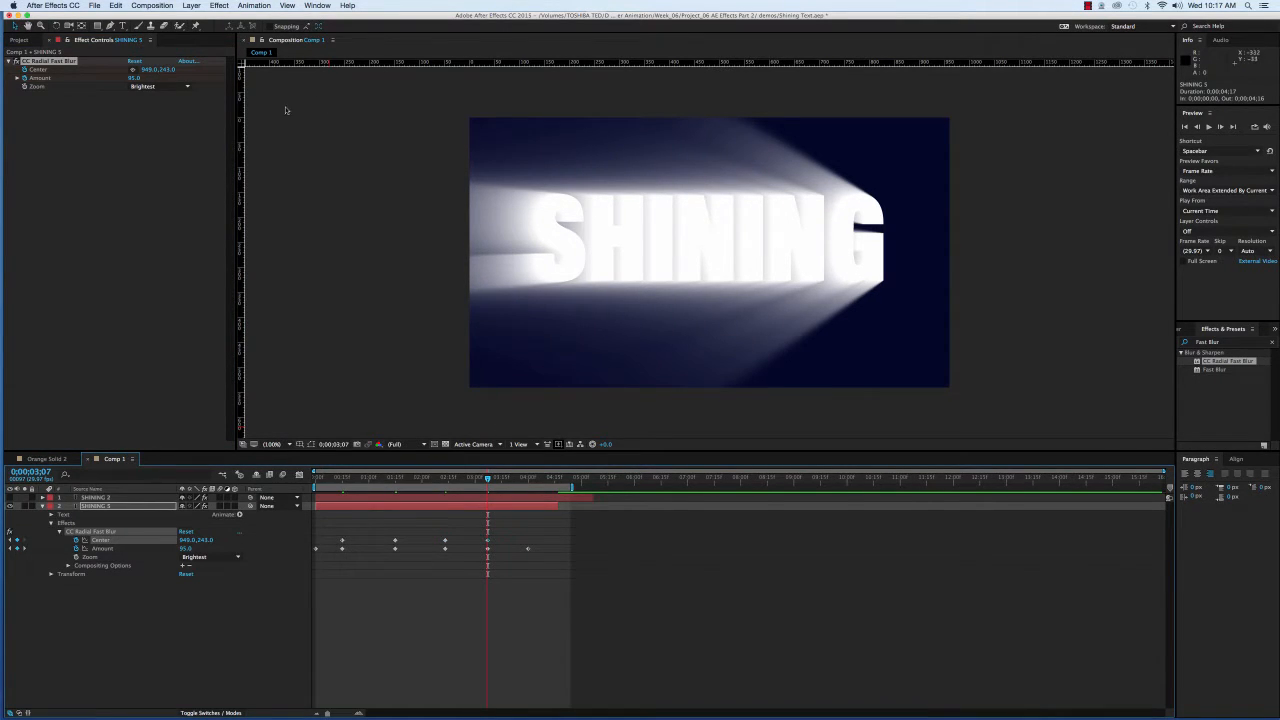
left_click(133, 69)
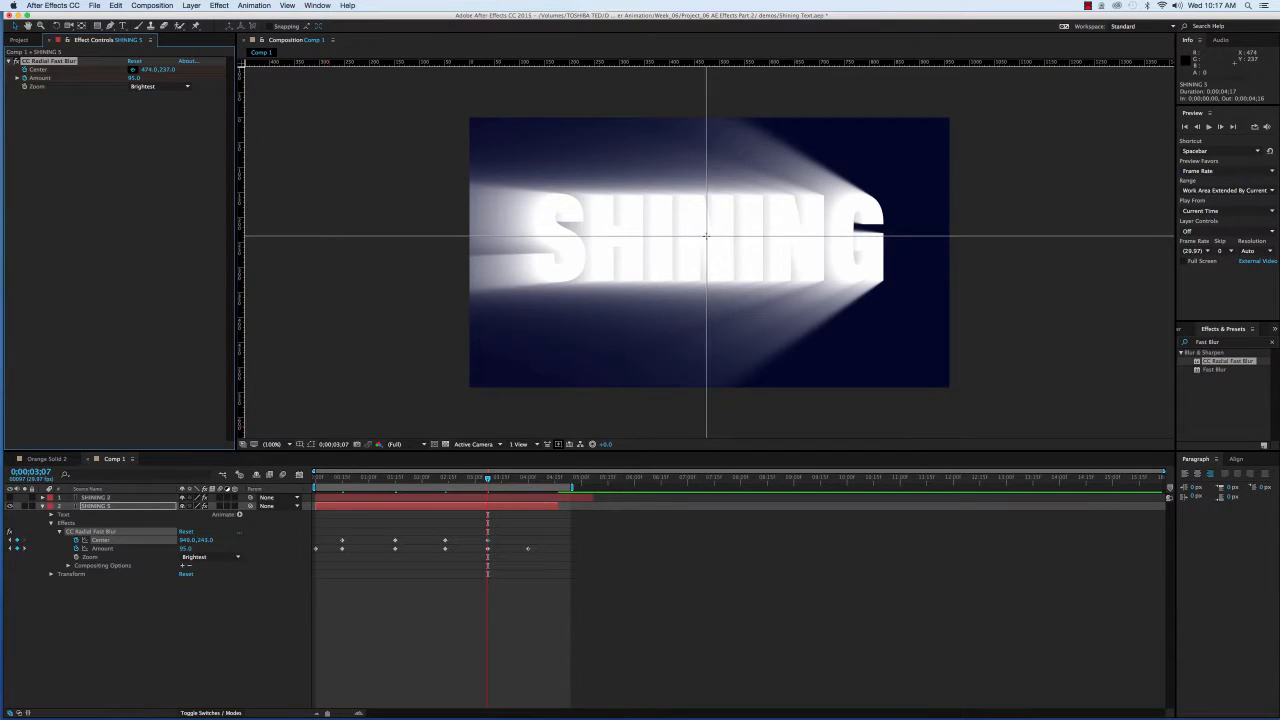
left_click(706, 236)
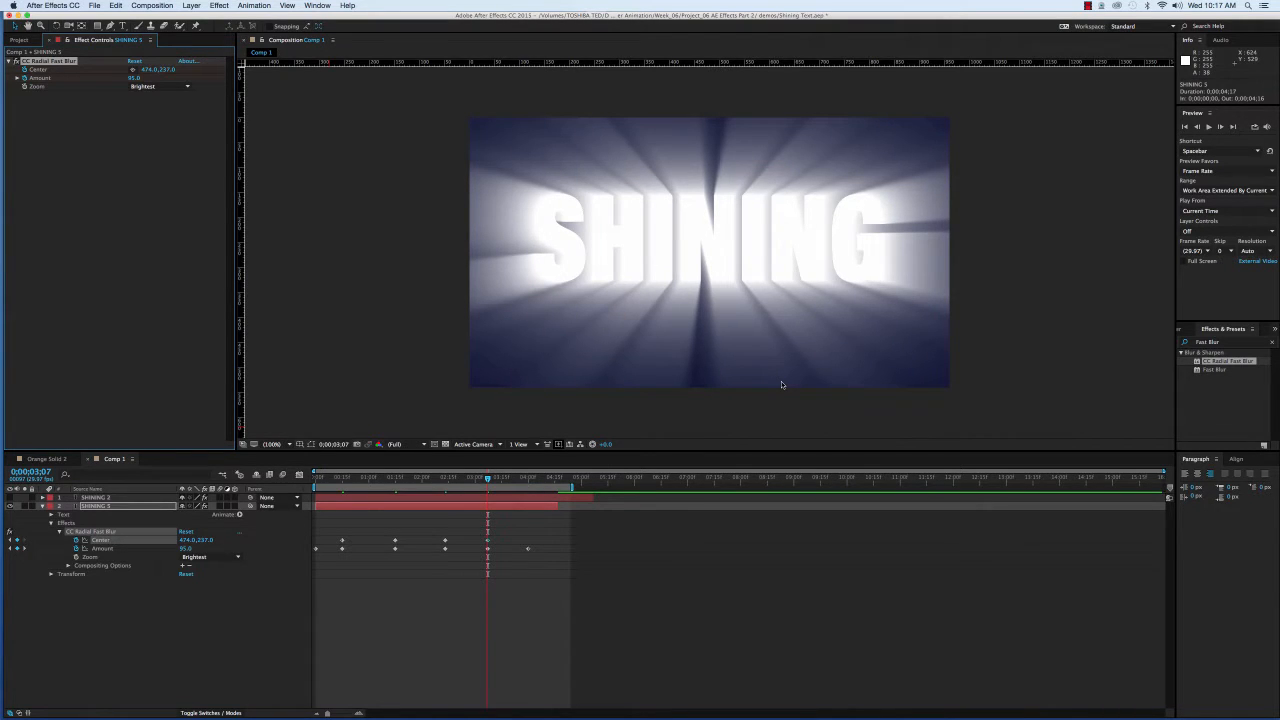
Preview the animation with the moving blur centre from the composition's start.
key("k")
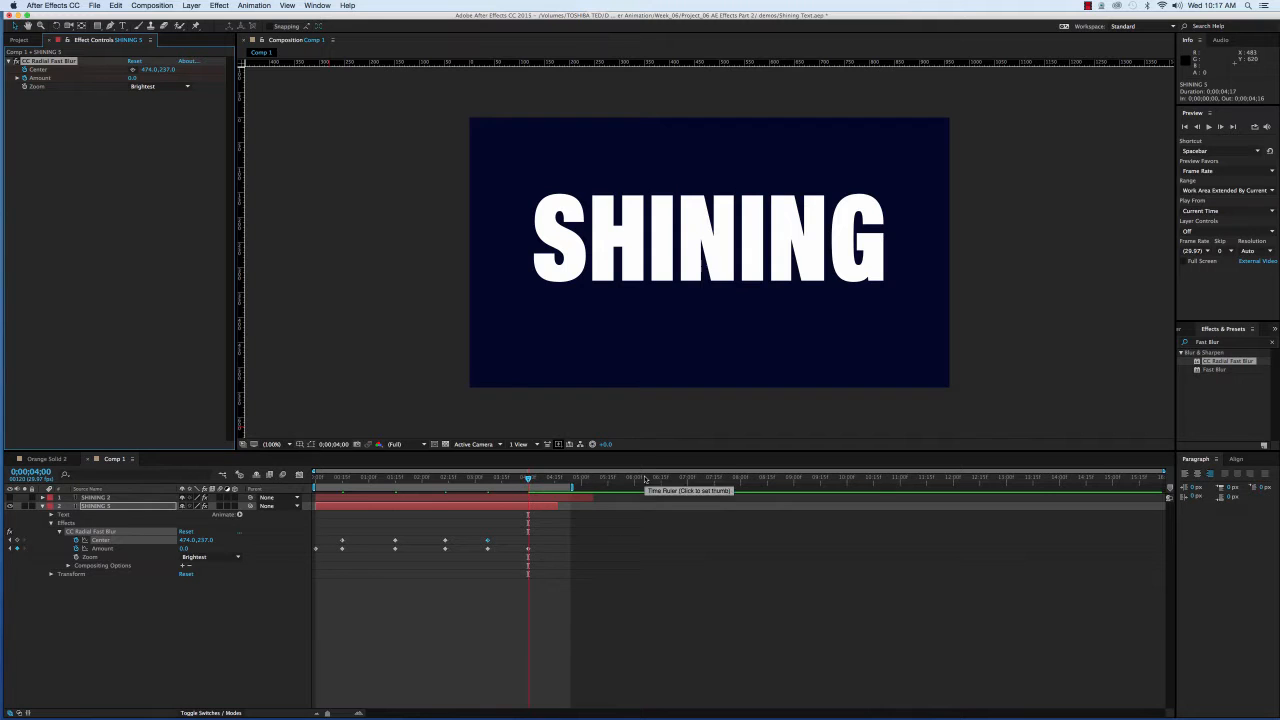
key("Home")
key("space")
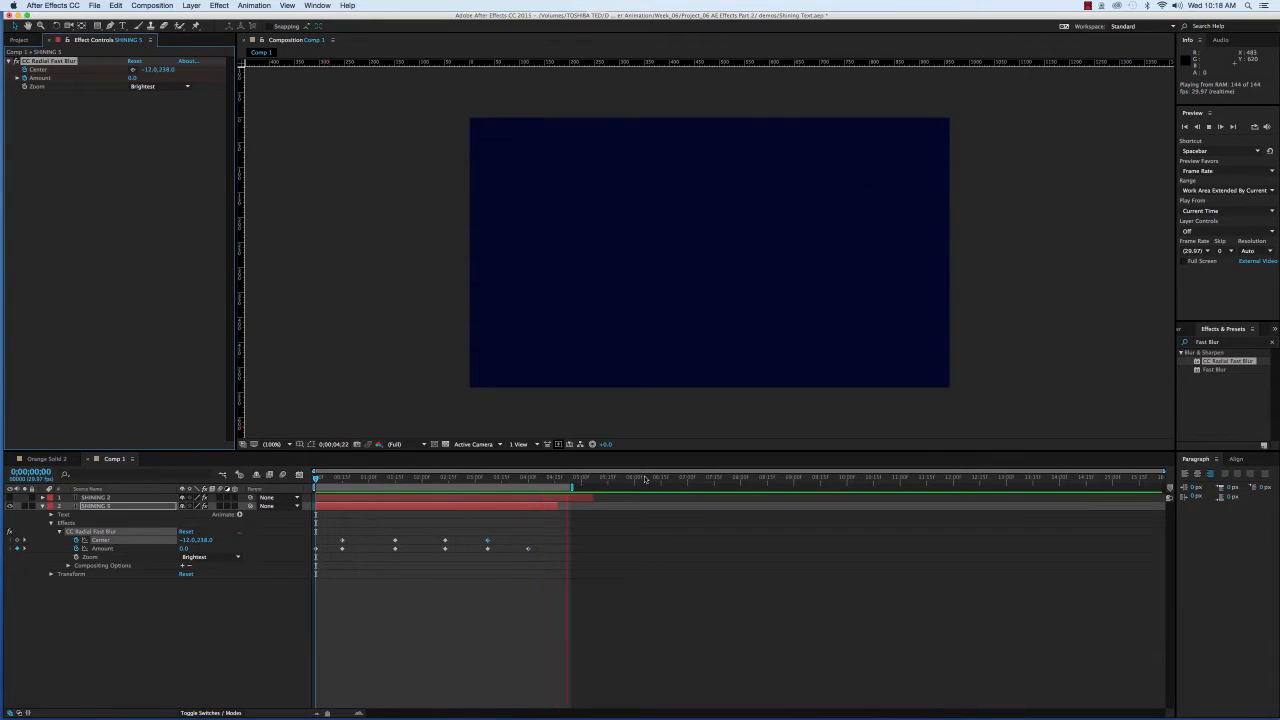
key("space")
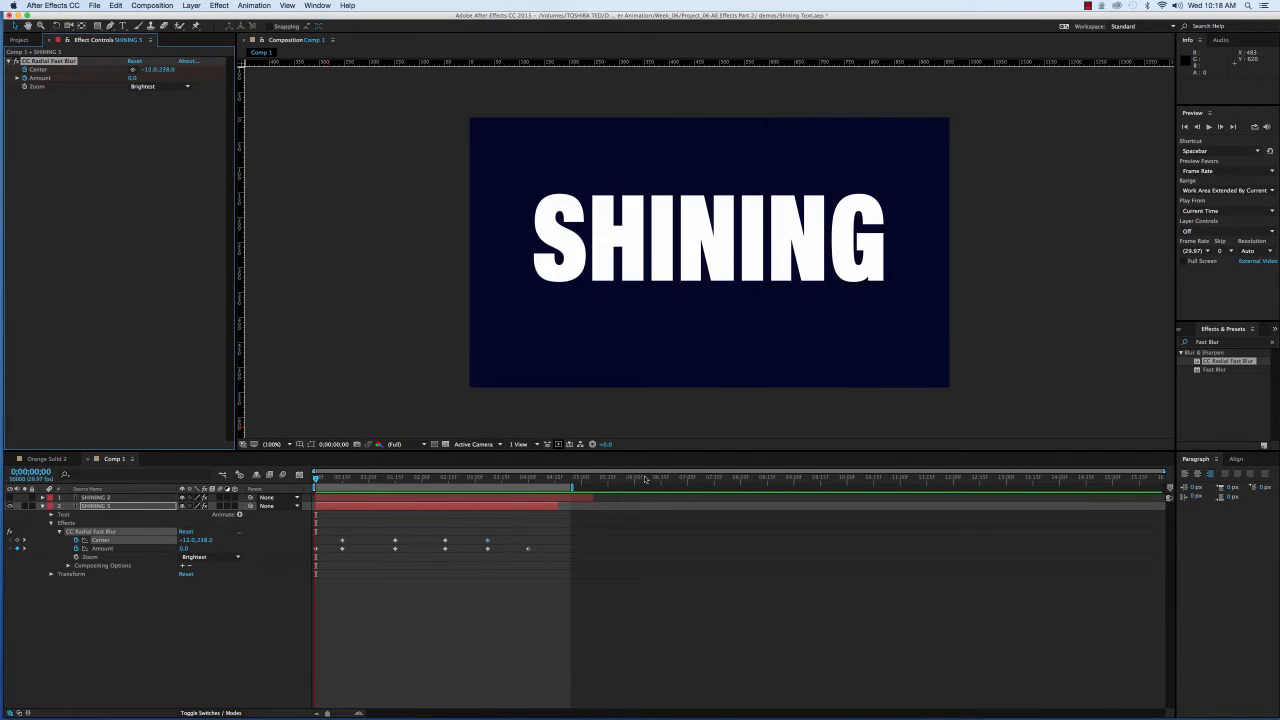
Apply Easy Ease to all of the radial blur's Center and Amount keyframes and preview the animation.
left_click(560, 554)
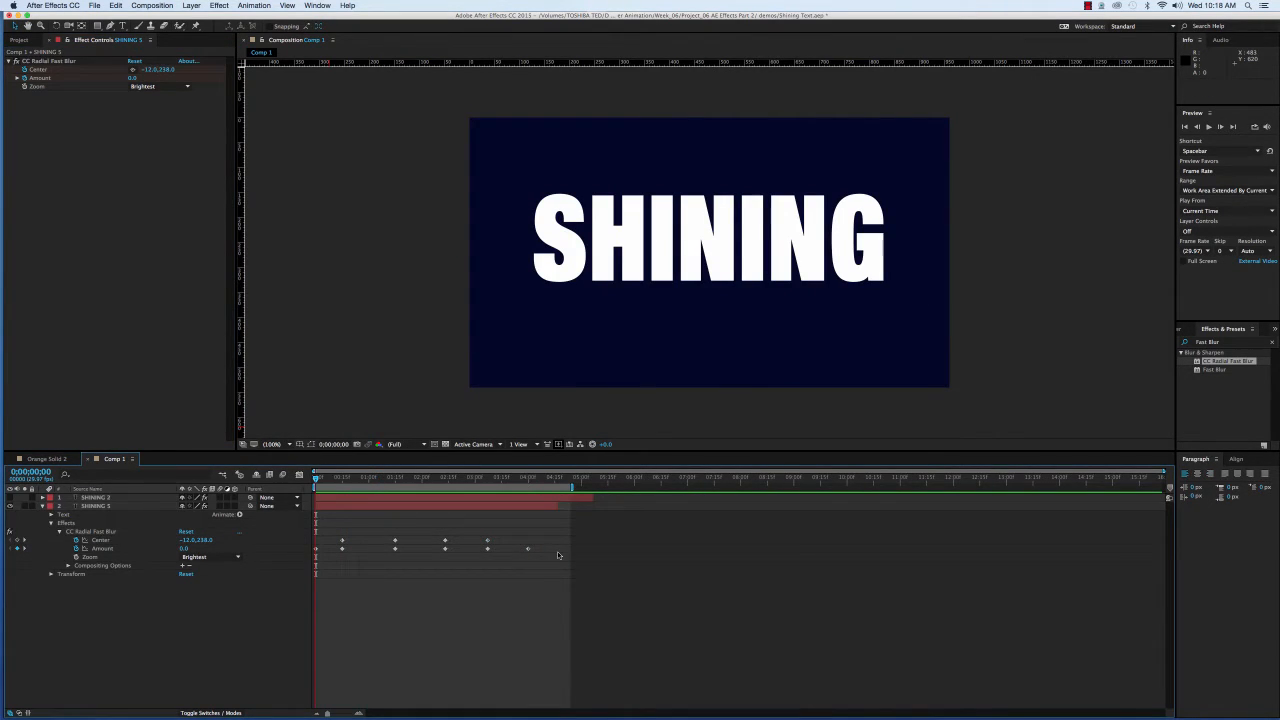
left_click_drag(555, 553, 316, 535)
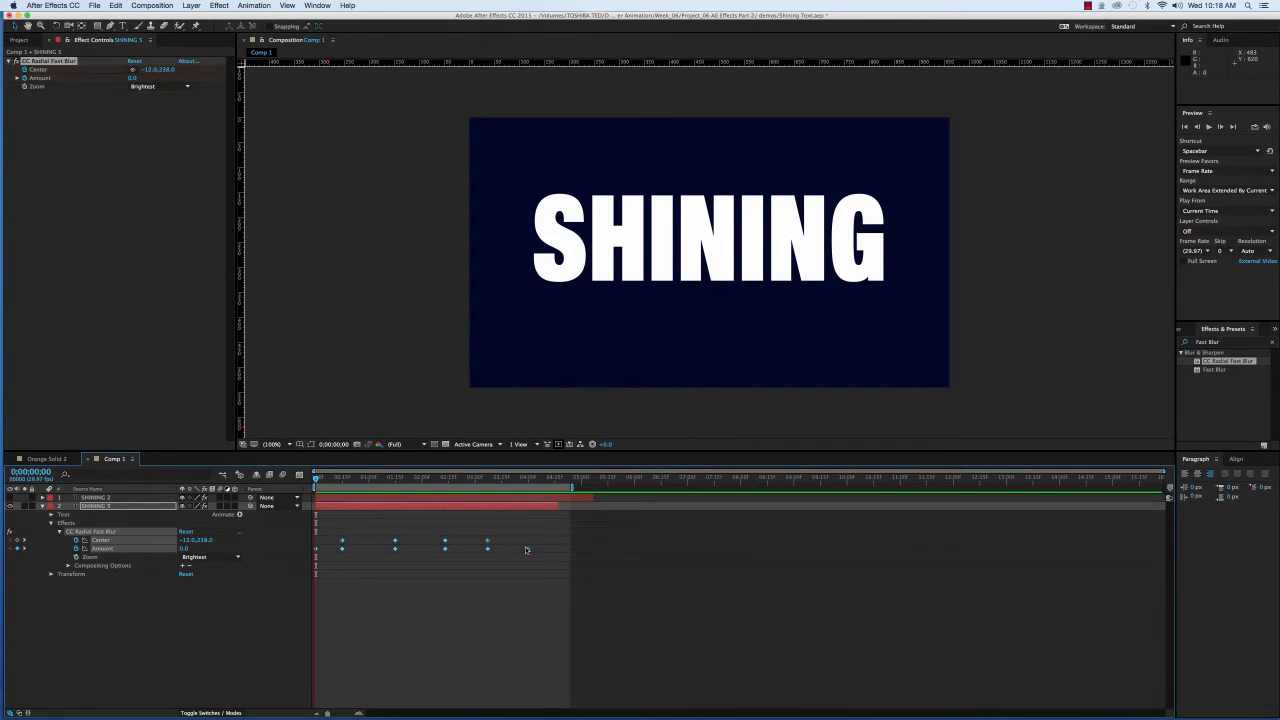
right_click(528, 552)
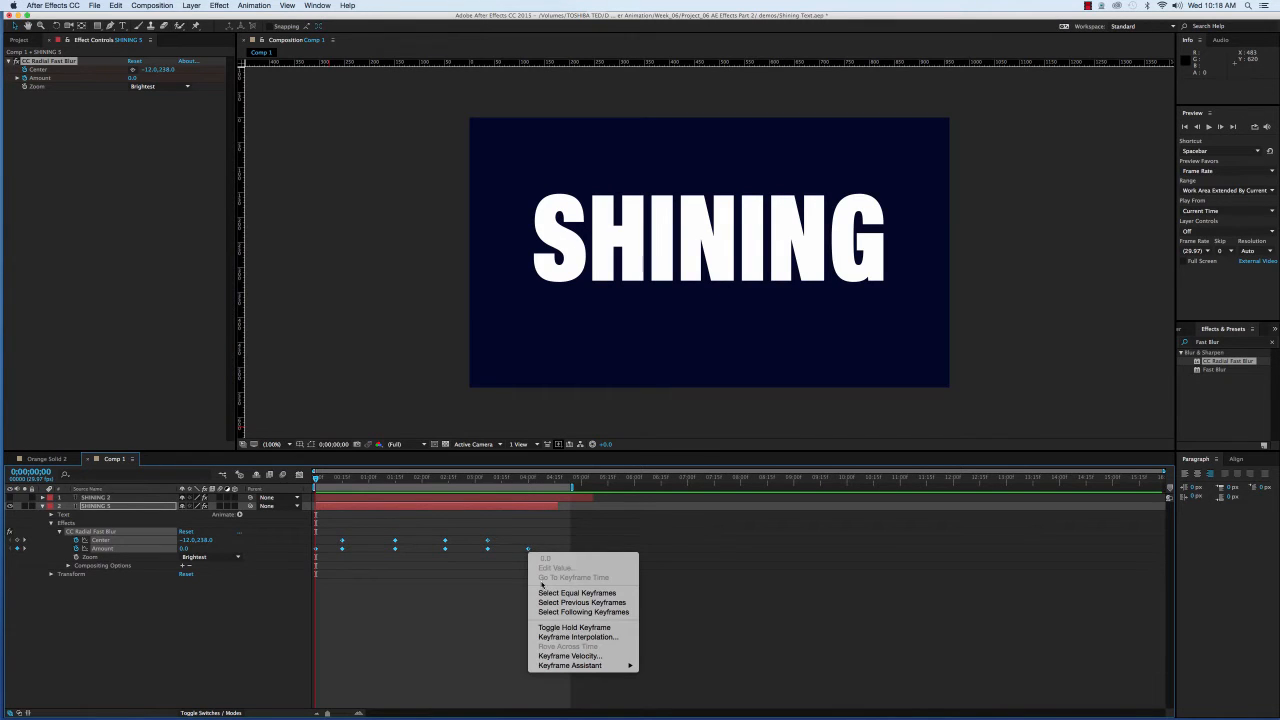
mouse_move(569, 667)
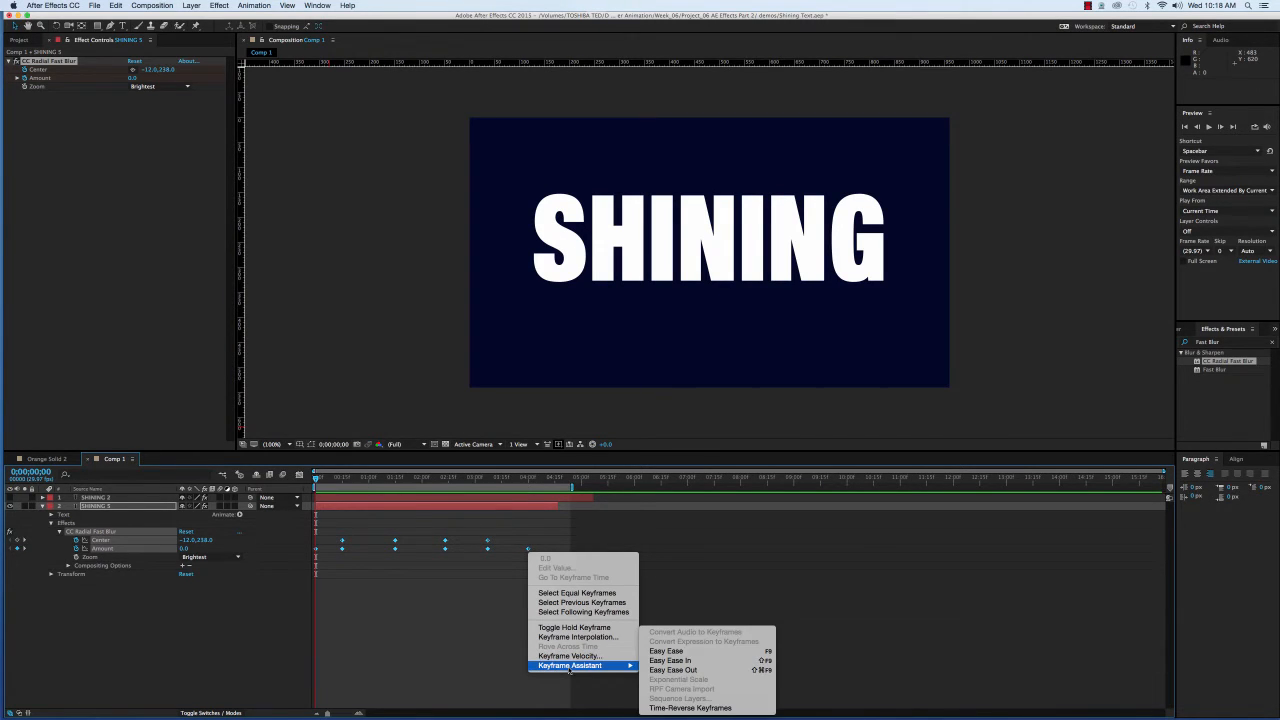
left_click(655, 650)
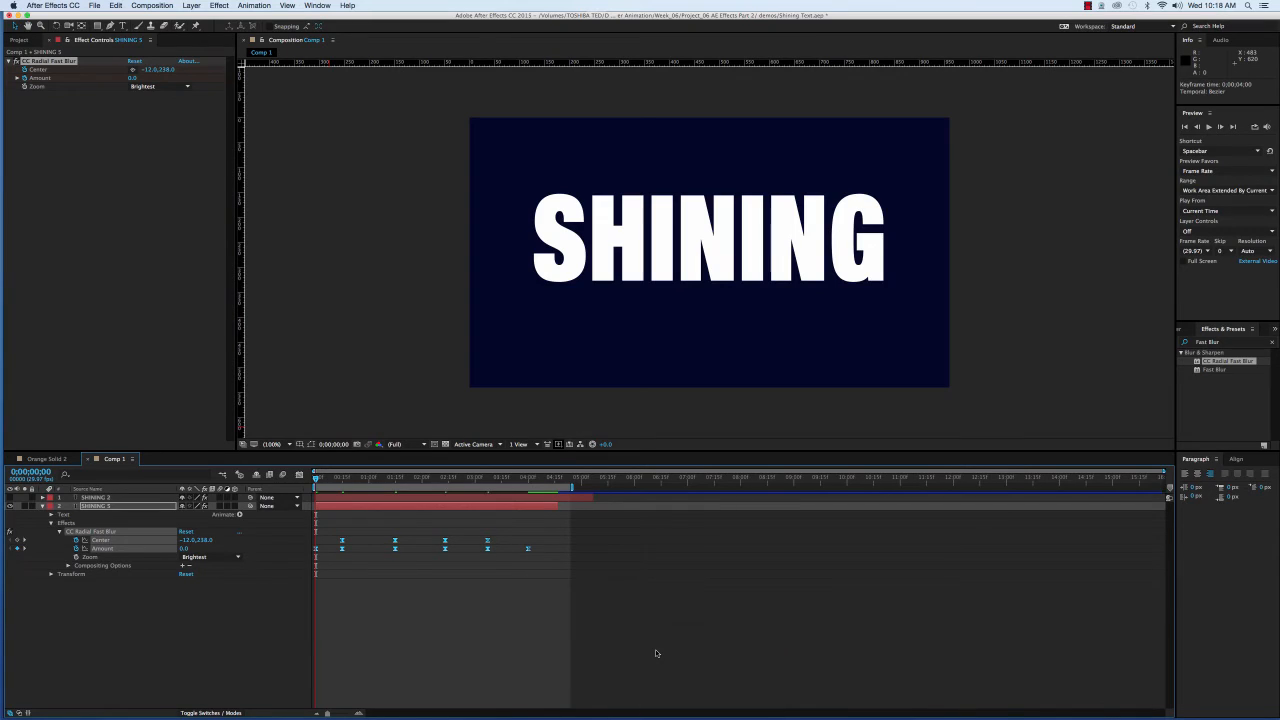
left_click(580, 626)
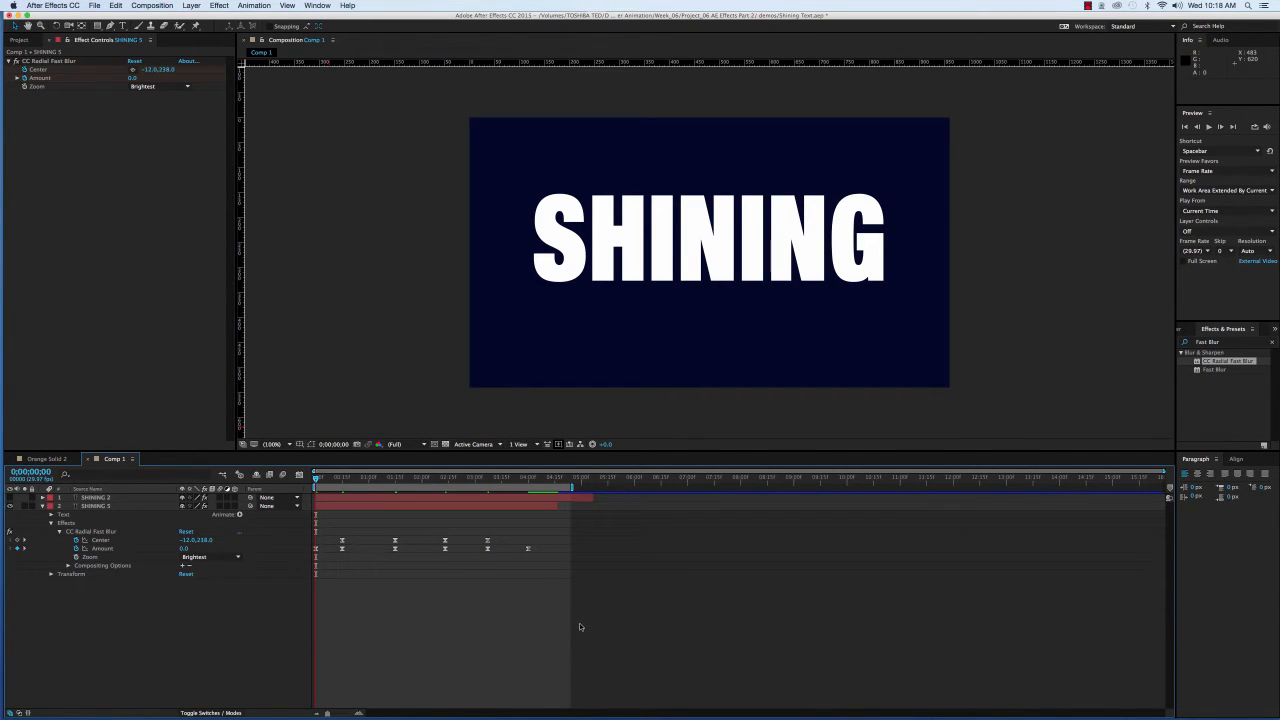
key("space")
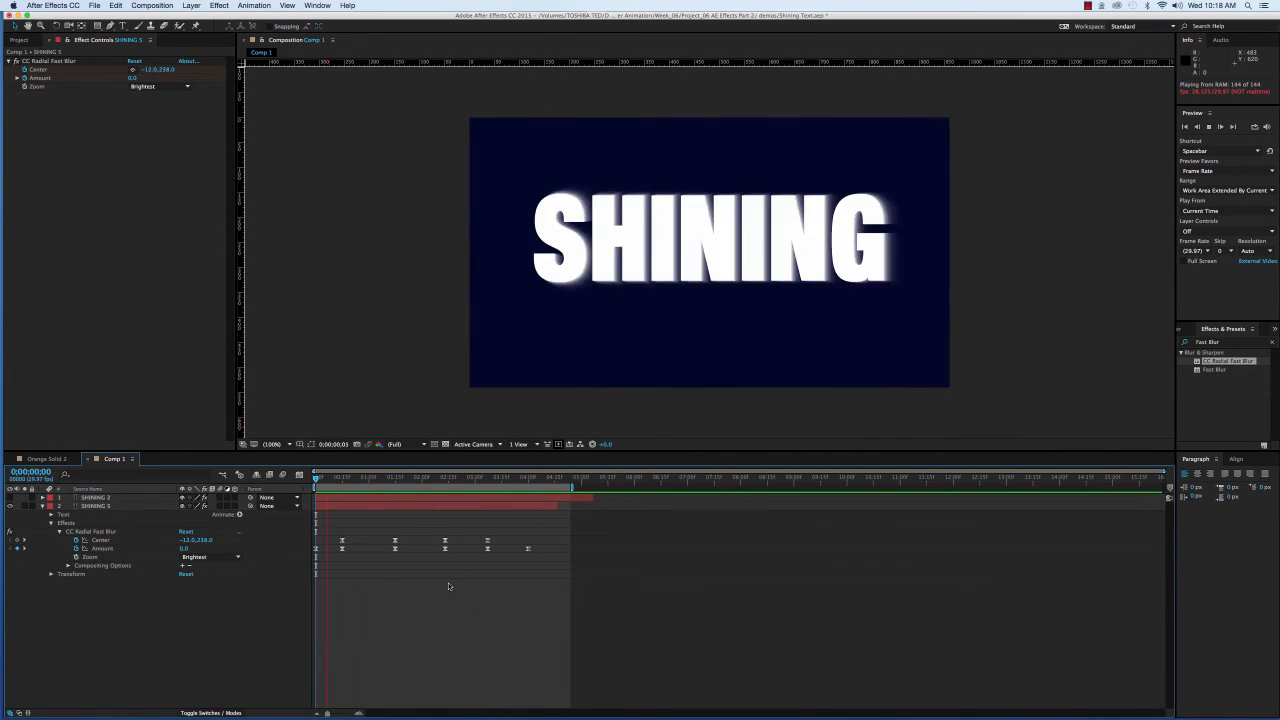
key("space")
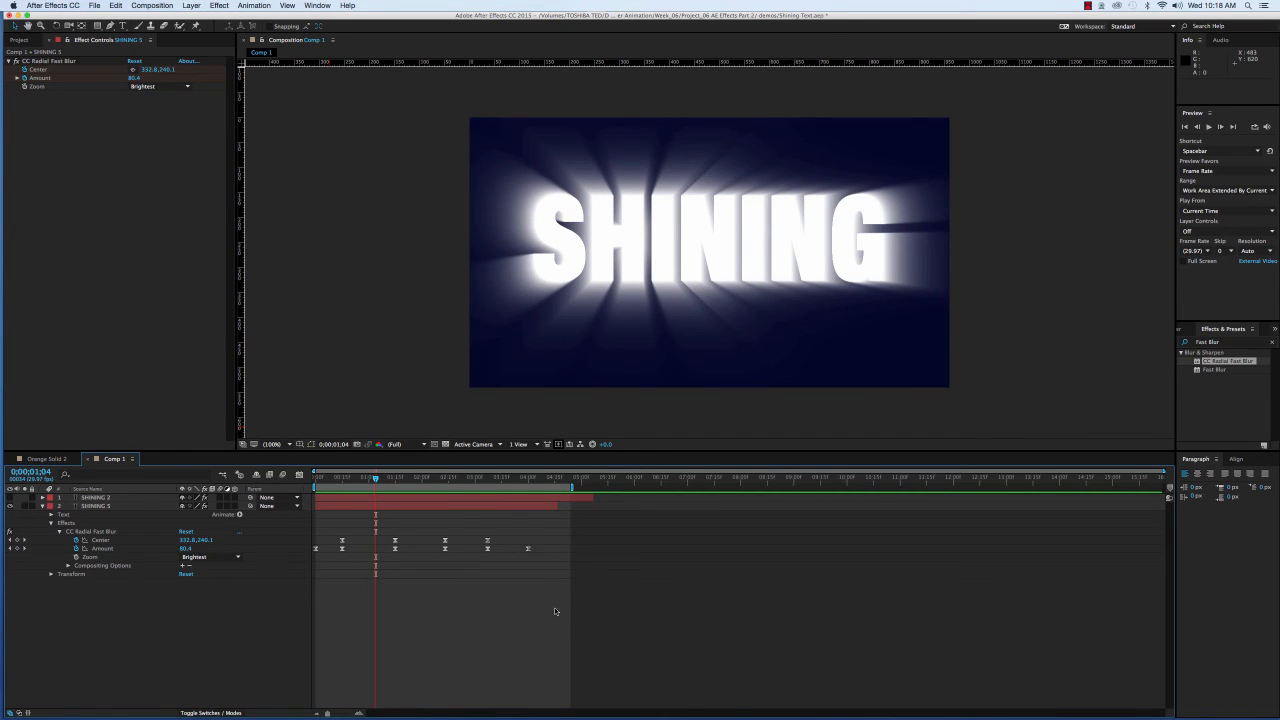